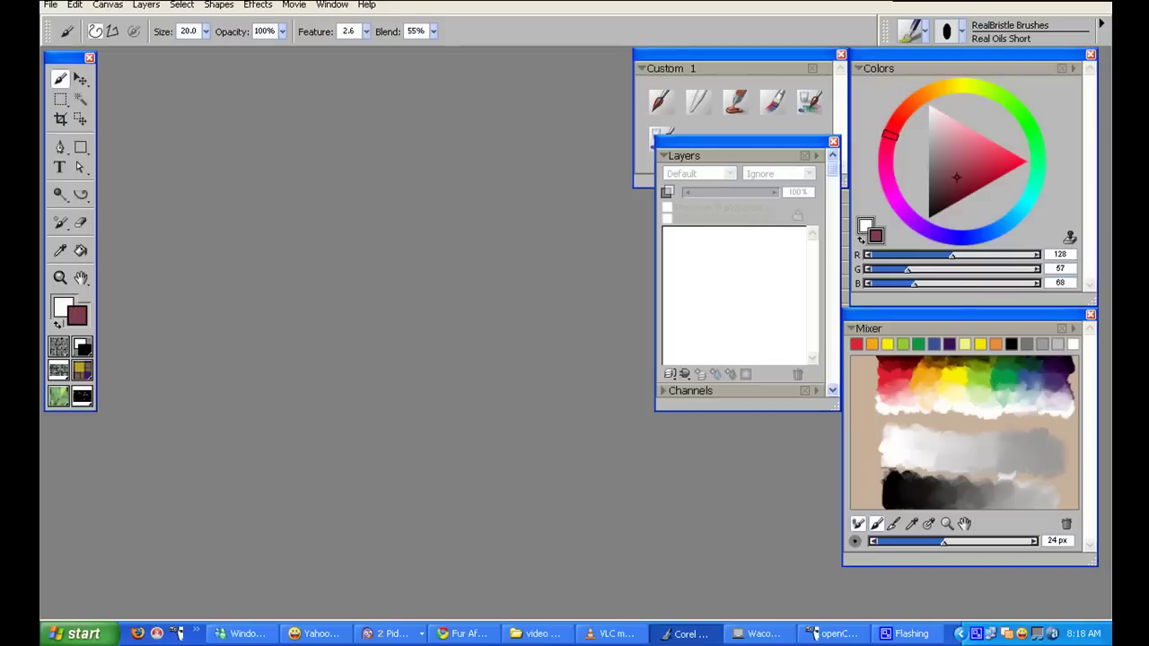
# - Switch to Wacom Tablet Properties, view the Intuos3 4x6 pen settings and reselect the Intuos3 6x8 tablet
pyautogui.click(906, 634)
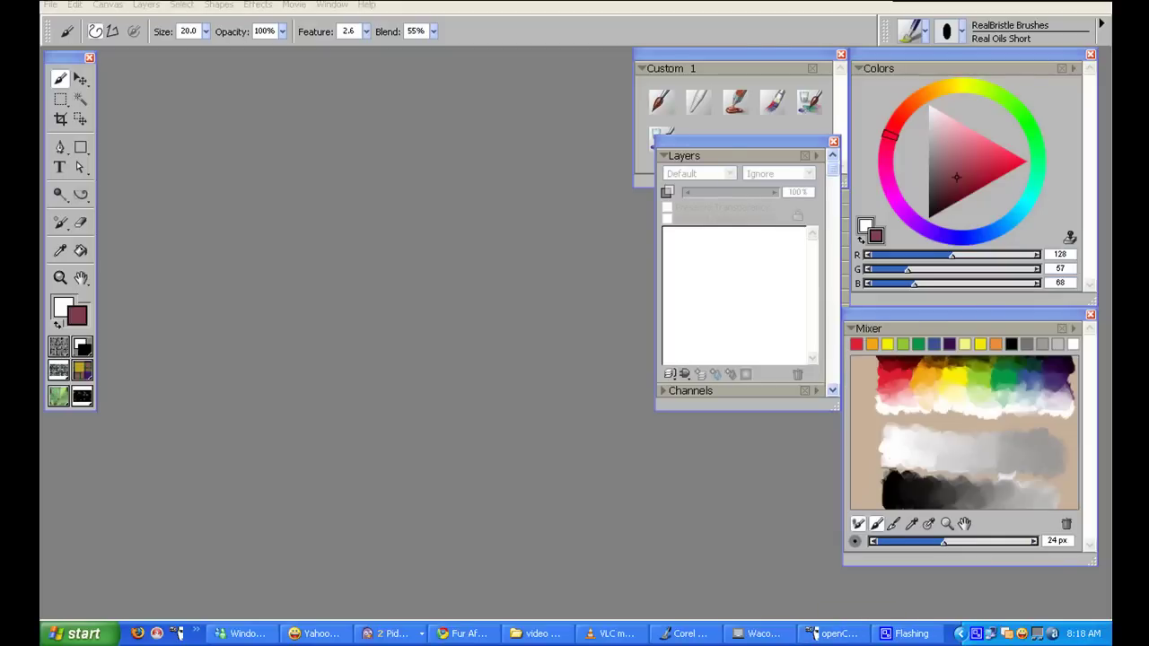
pyautogui.click(759, 633)
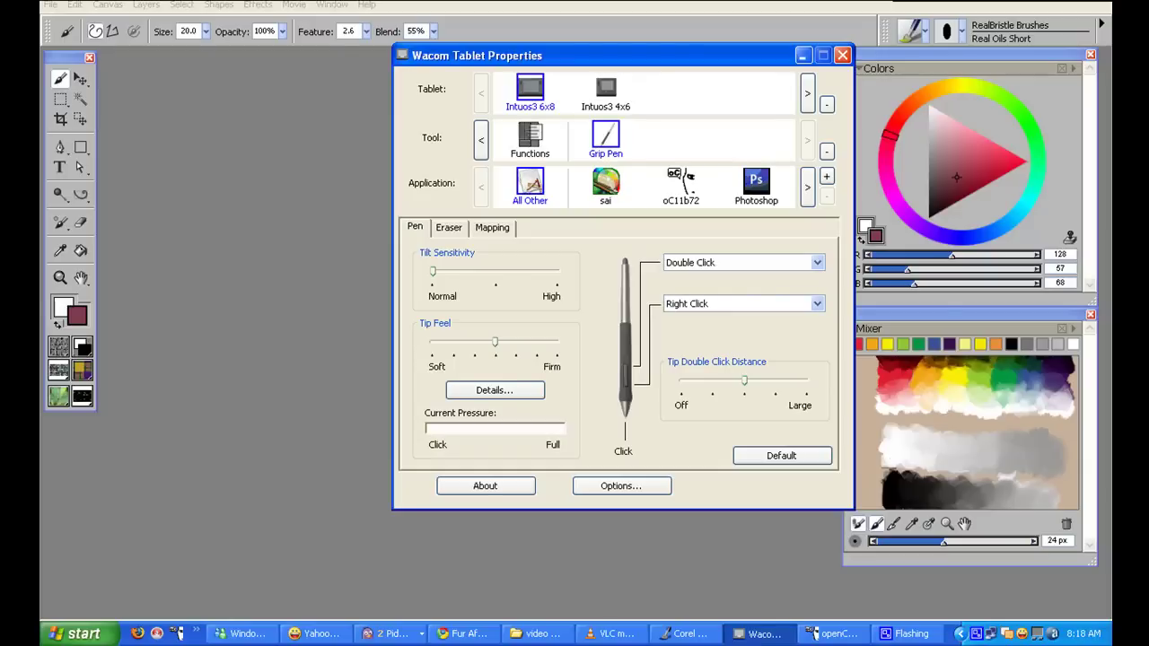
pyautogui.moveTo(601, 55); pyautogui.dragTo(561, 66)
pyautogui.click(566, 99)
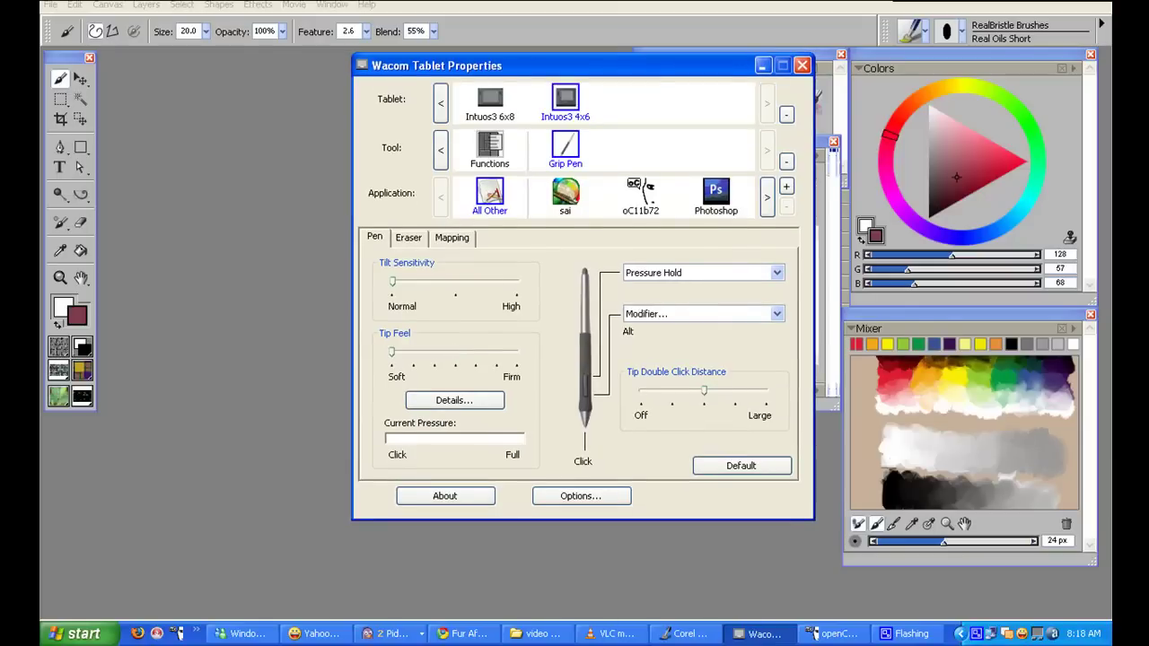
pyautogui.click(490, 99)
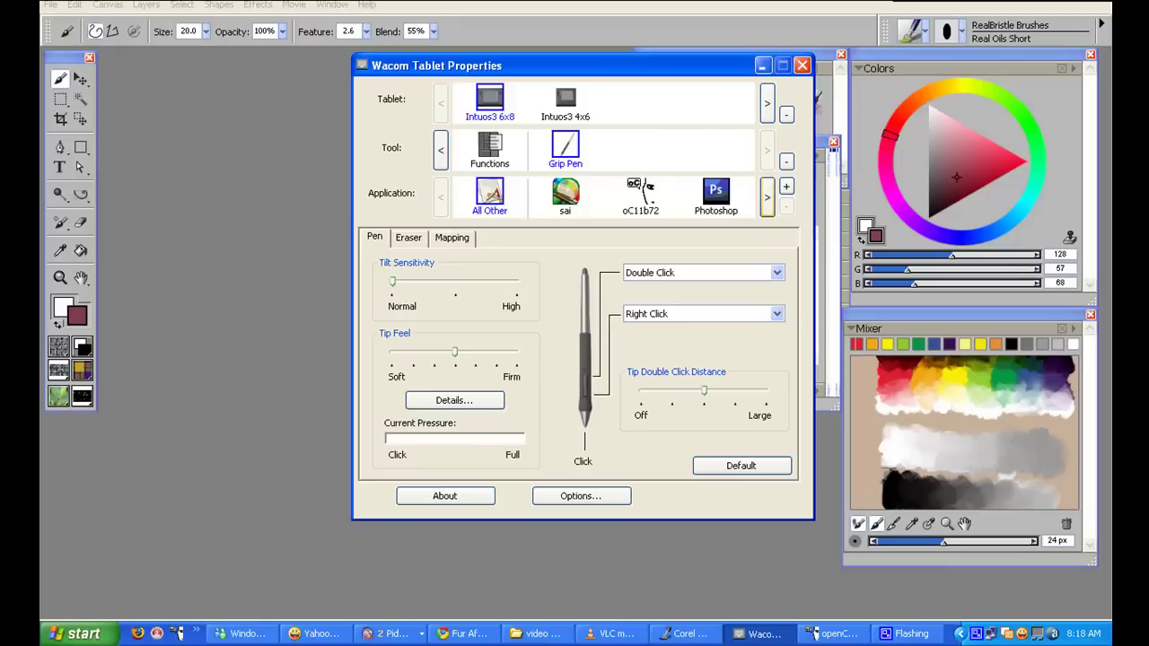
# - Look through the Grip Pen's application-specific settings from All Other to Painter61 and back to sai
pyautogui.click(767, 197)
pyautogui.click(767, 197)
pyautogui.click(767, 198)
pyautogui.click(767, 197)
pyautogui.click(767, 197)
pyautogui.click(767, 198)
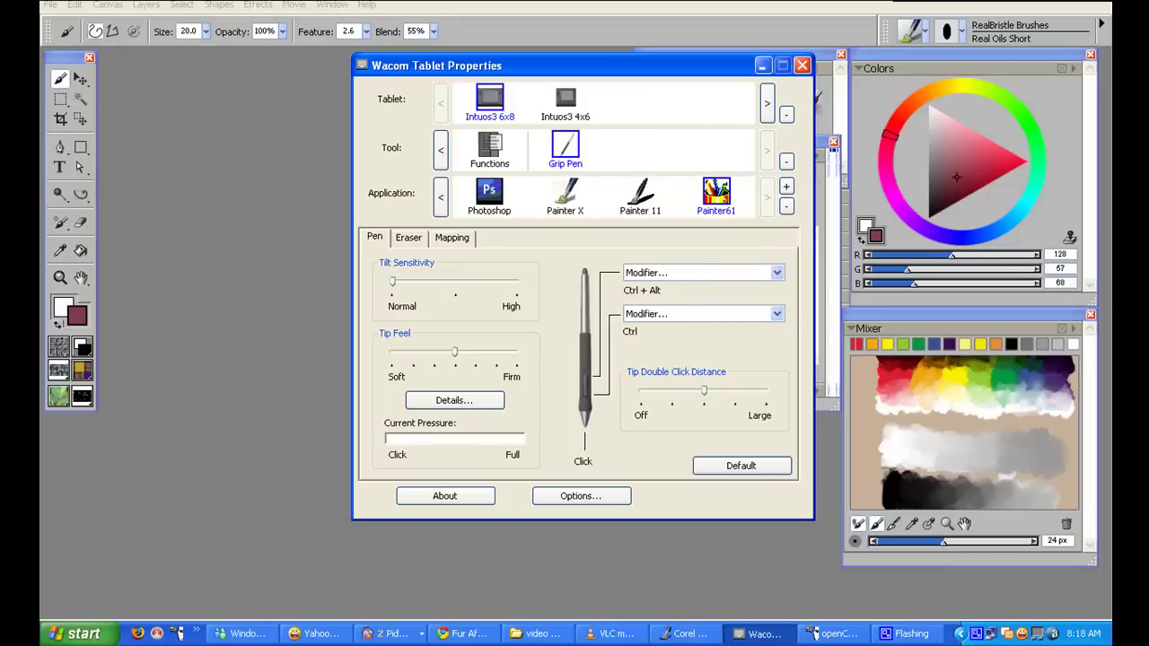
pyautogui.click(441, 197)
pyautogui.click(440, 198)
pyautogui.click(440, 197)
pyautogui.click(440, 196)
pyautogui.click(440, 197)
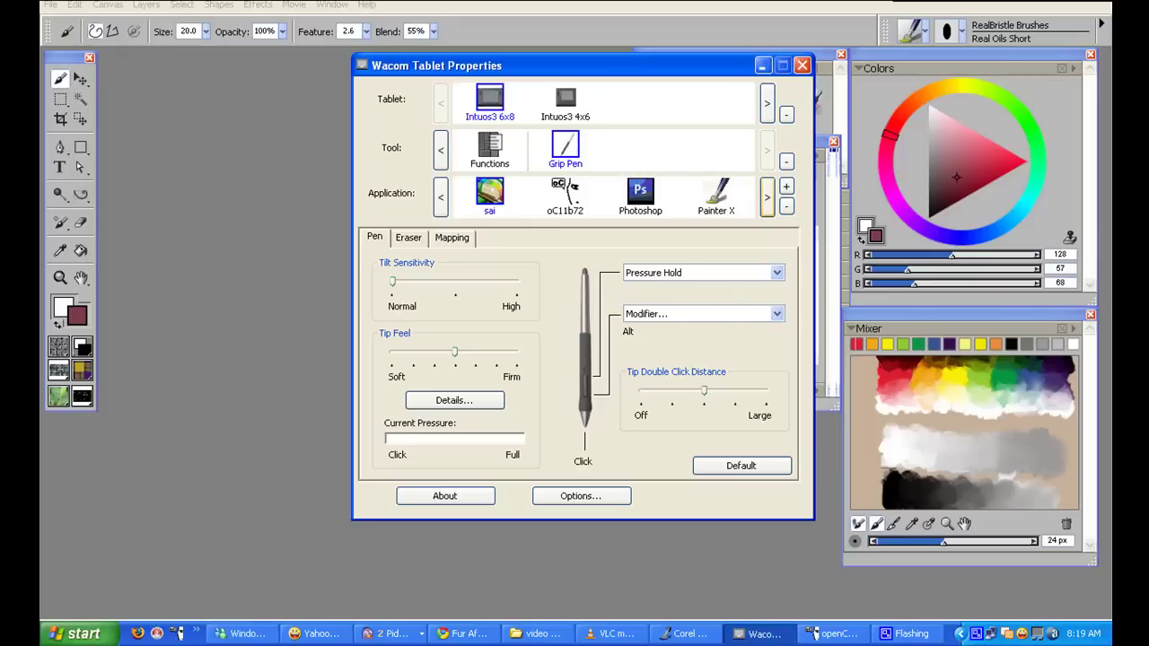
# - Compare the Grip Pen button assignments for Painter 11, Painter X, Photoshop and Painter61, returning to All Other
pyautogui.click(767, 198)
pyautogui.click(767, 198)
pyautogui.click(767, 197)
pyautogui.click(767, 197)
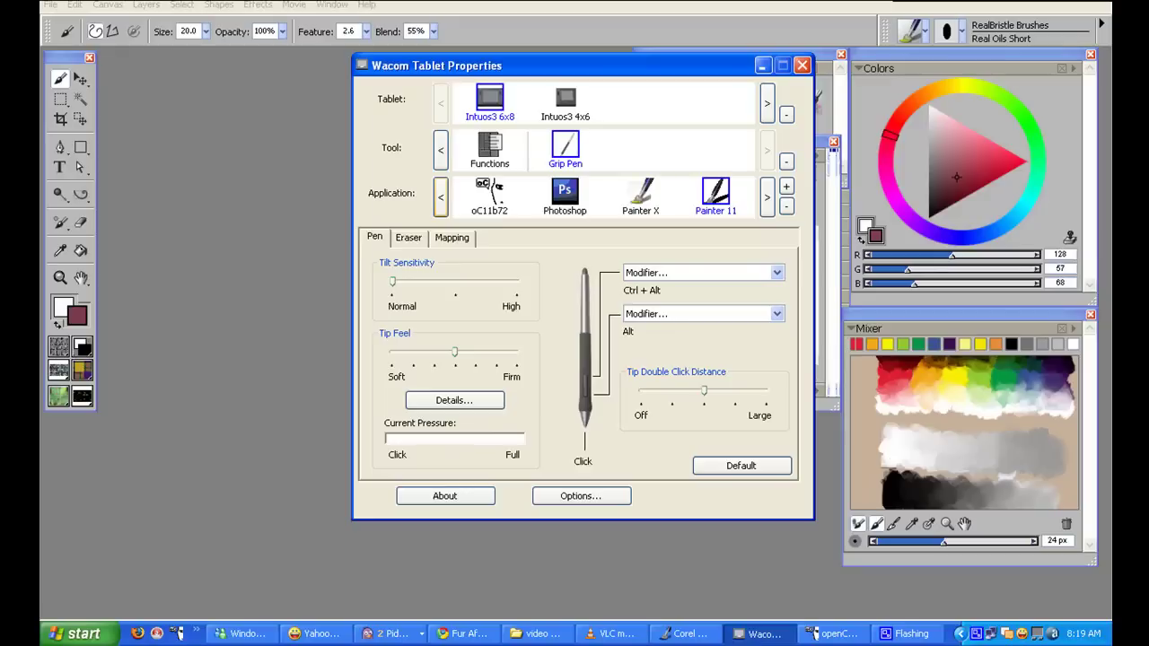
pyautogui.click(441, 197)
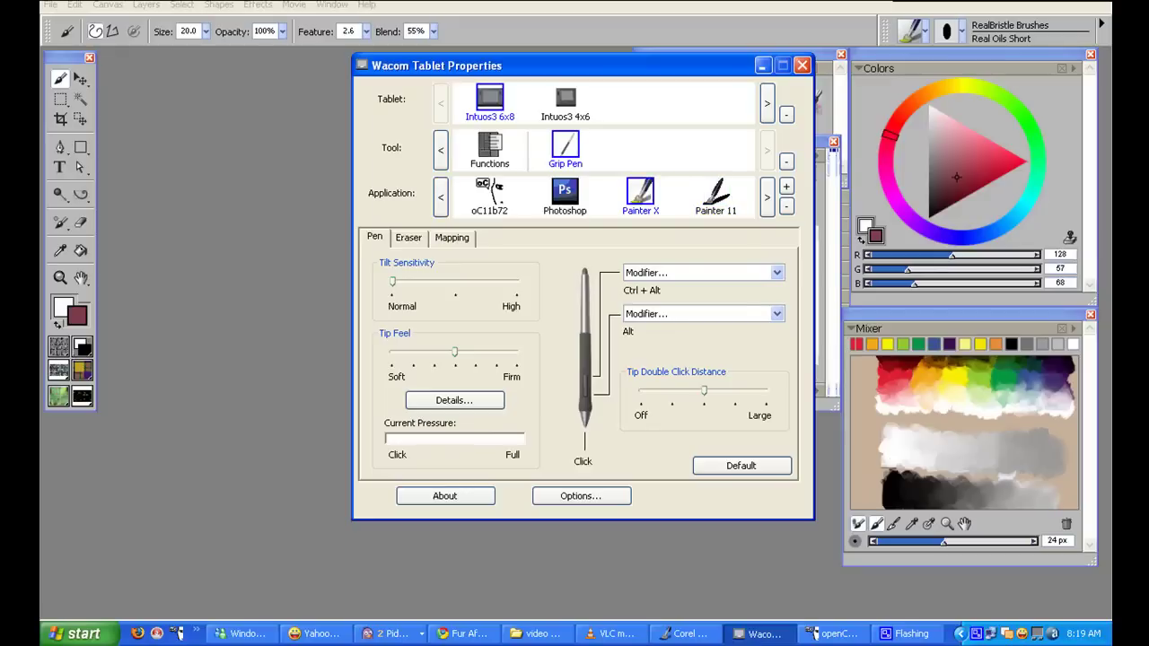
pyautogui.click(440, 197)
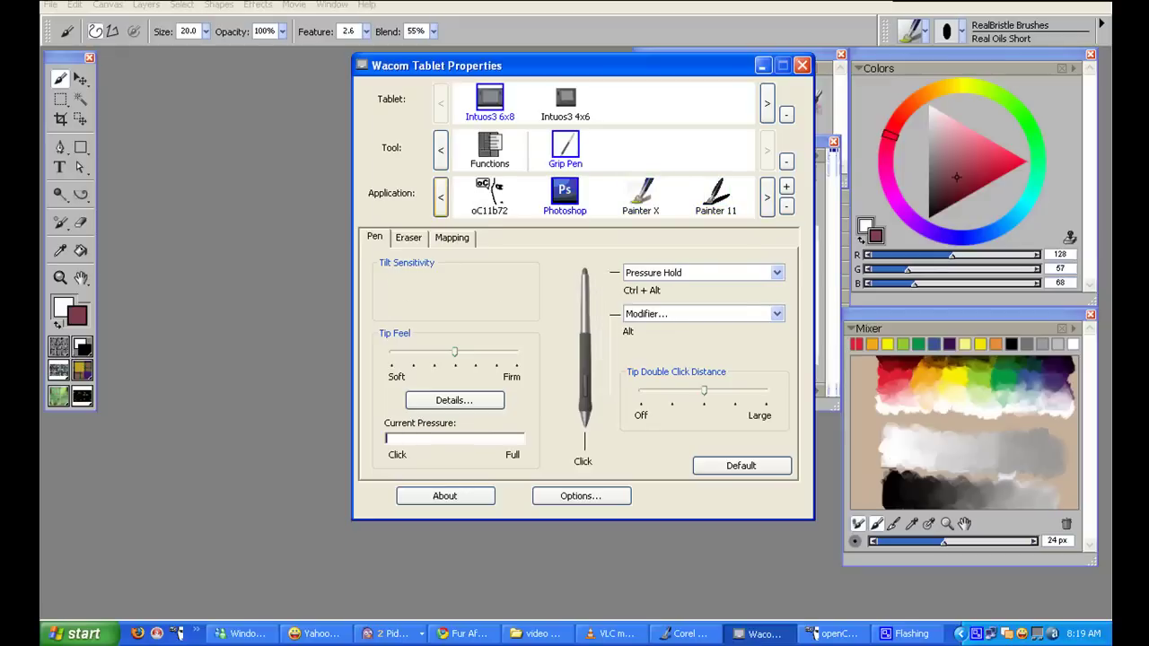
pyautogui.click(767, 197)
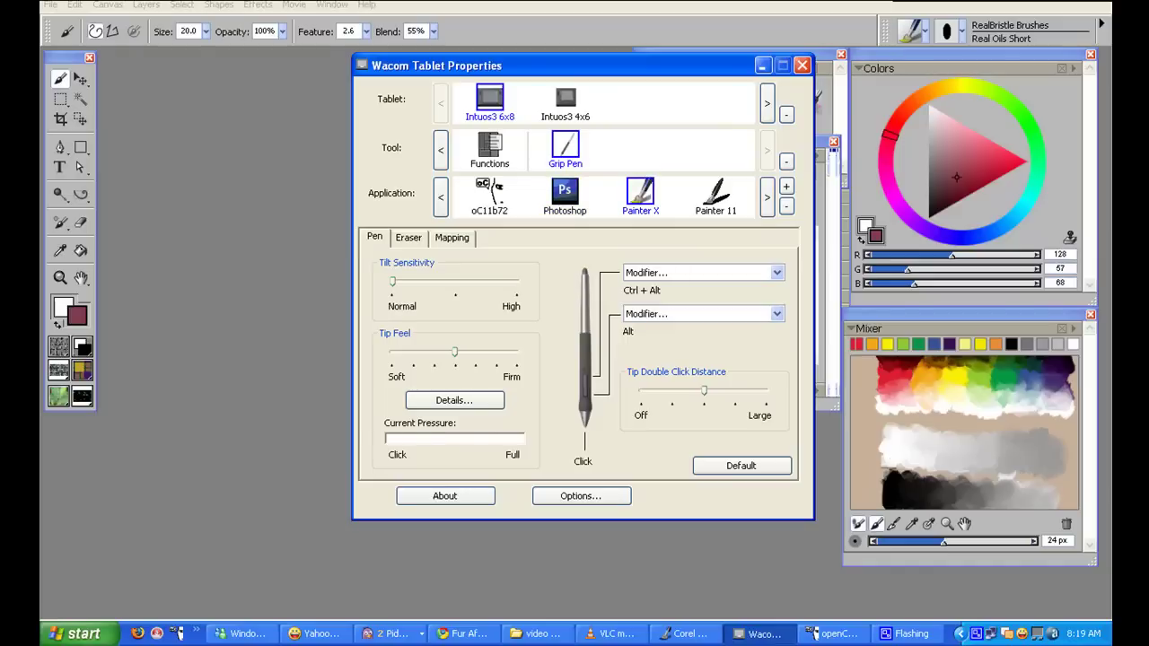
pyautogui.click(767, 198)
pyautogui.click(768, 197)
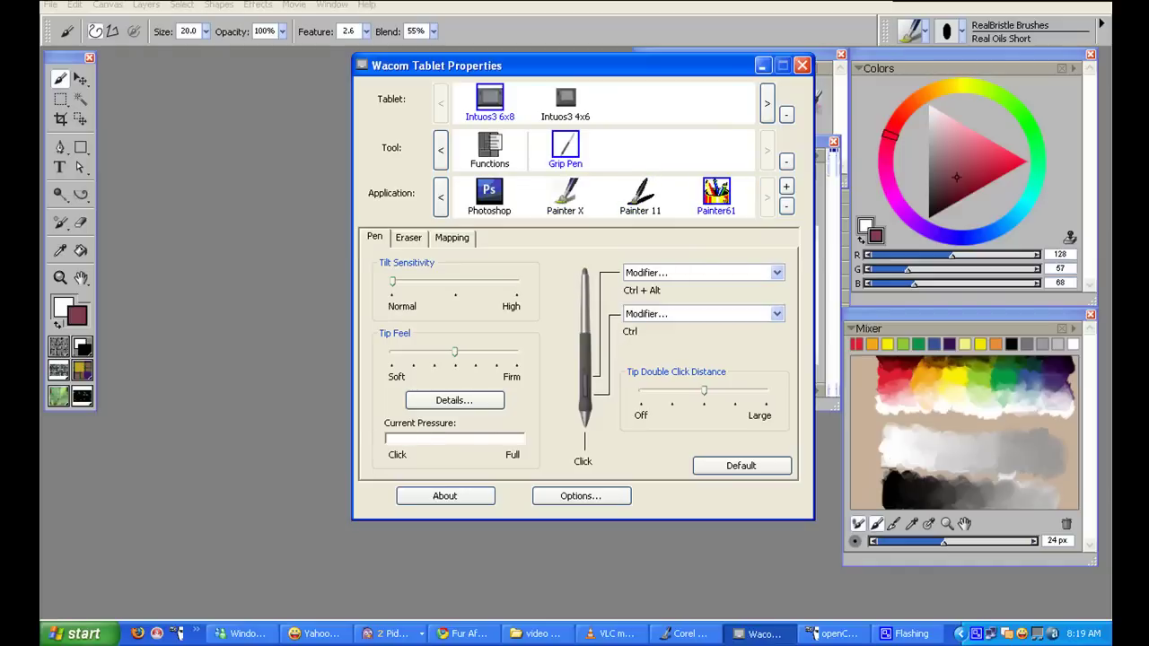
pyautogui.click(441, 198)
pyautogui.click(440, 197)
pyautogui.click(440, 197)
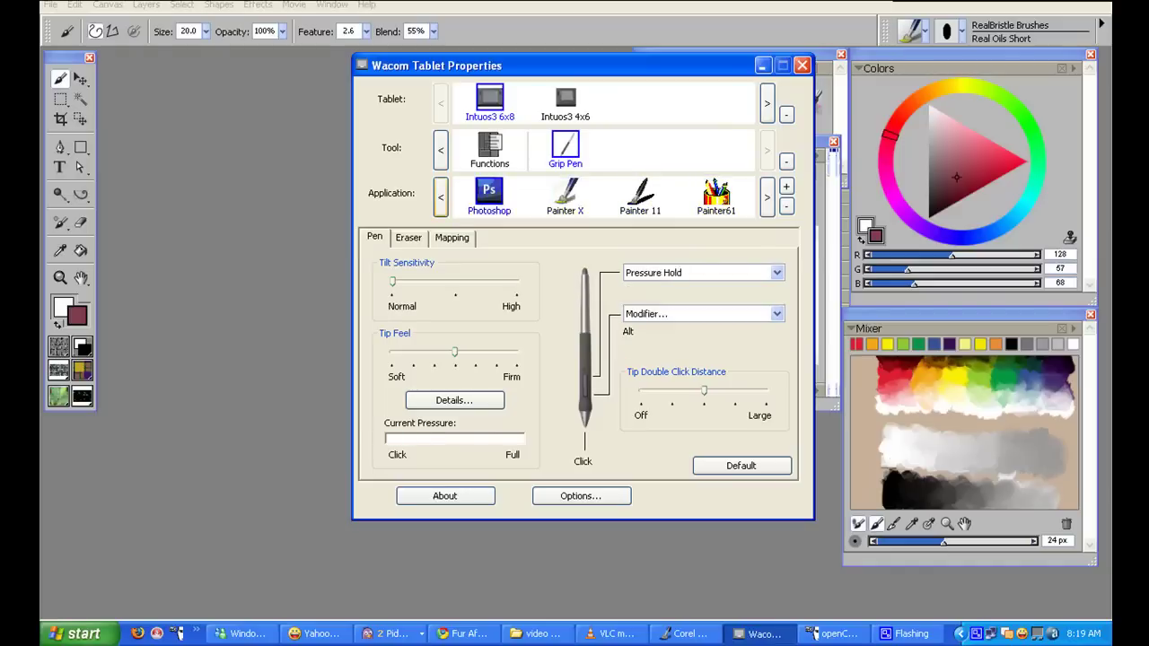
pyautogui.click(441, 198)
pyautogui.click(441, 197)
pyautogui.click(440, 196)
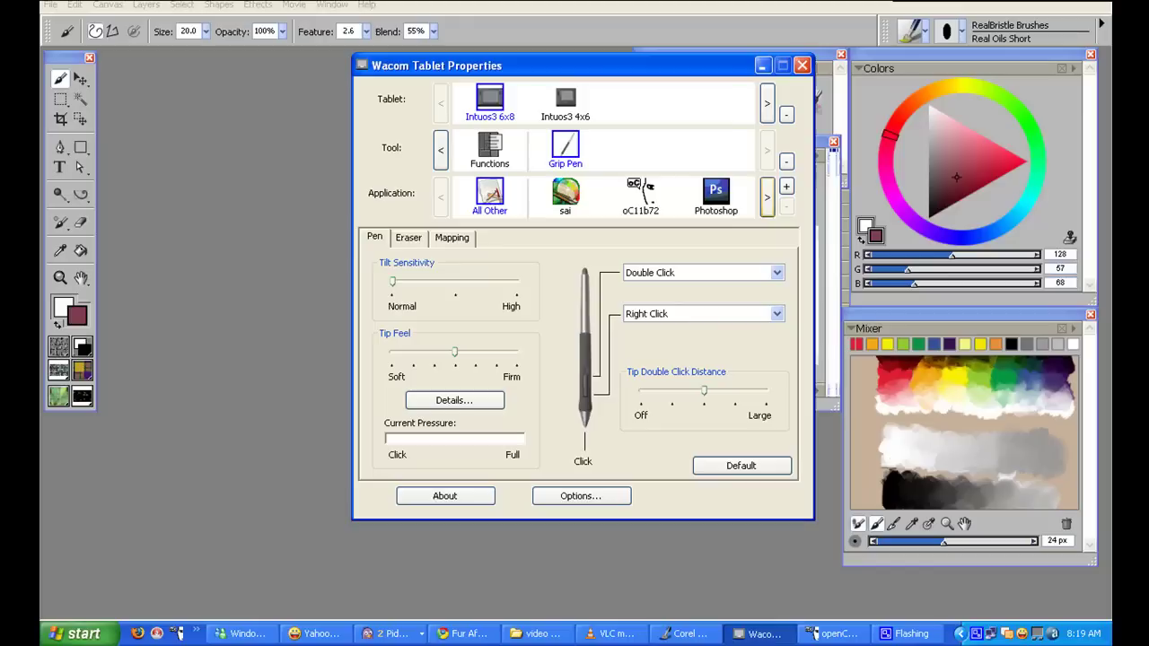
# - Select the oC11b72 application profile and assign Shift as the modifier for the pen's lower side button
pyautogui.click(766, 197)
pyautogui.click(766, 197)
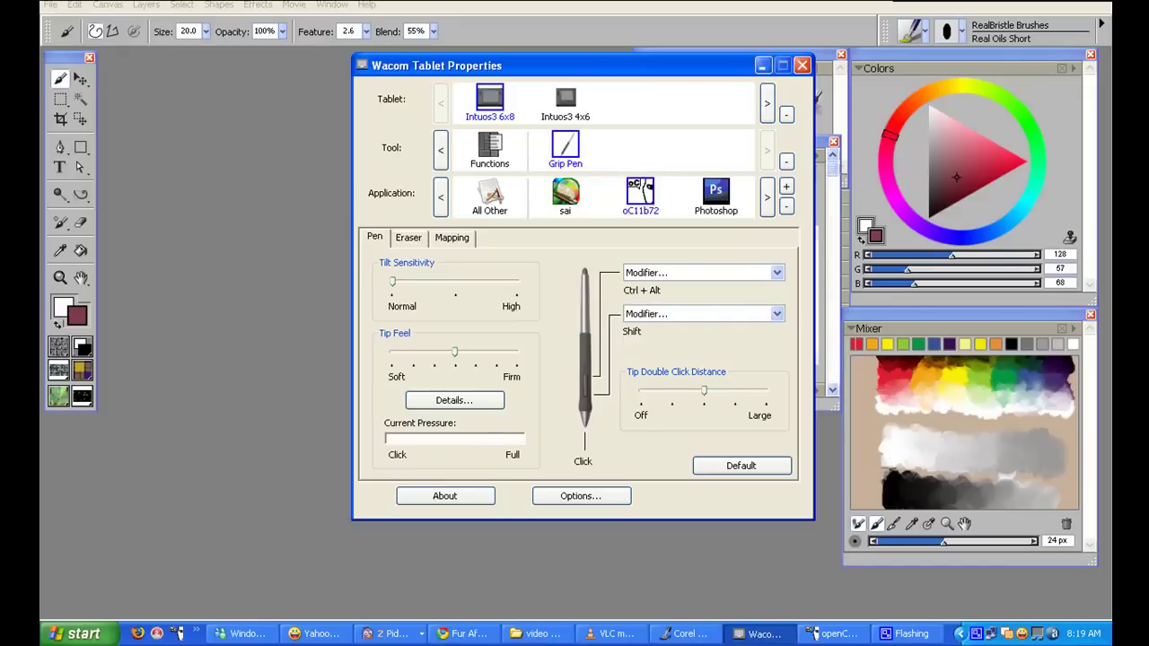
pyautogui.click(776, 313)
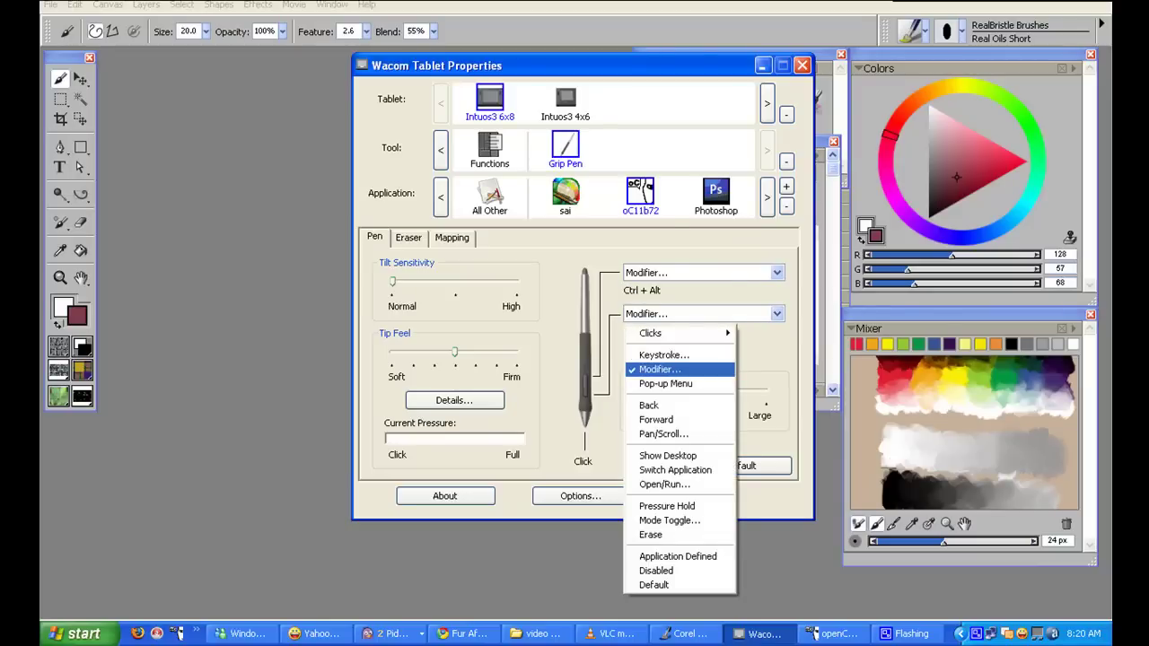
pyautogui.click(660, 370)
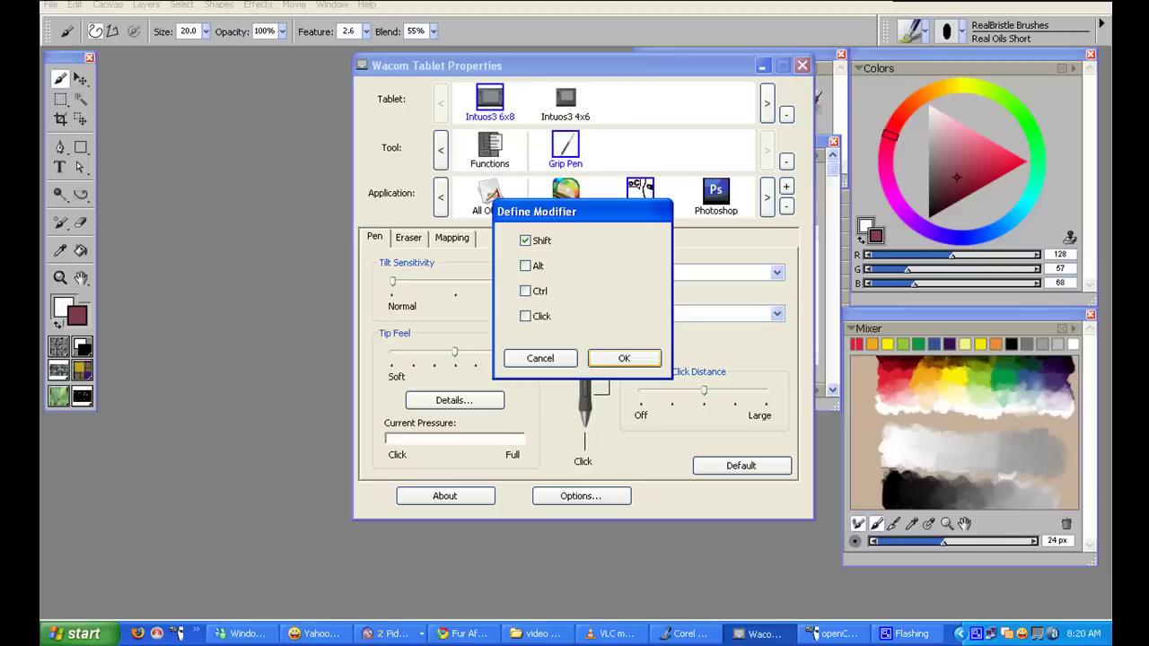
pyautogui.click(624, 359)
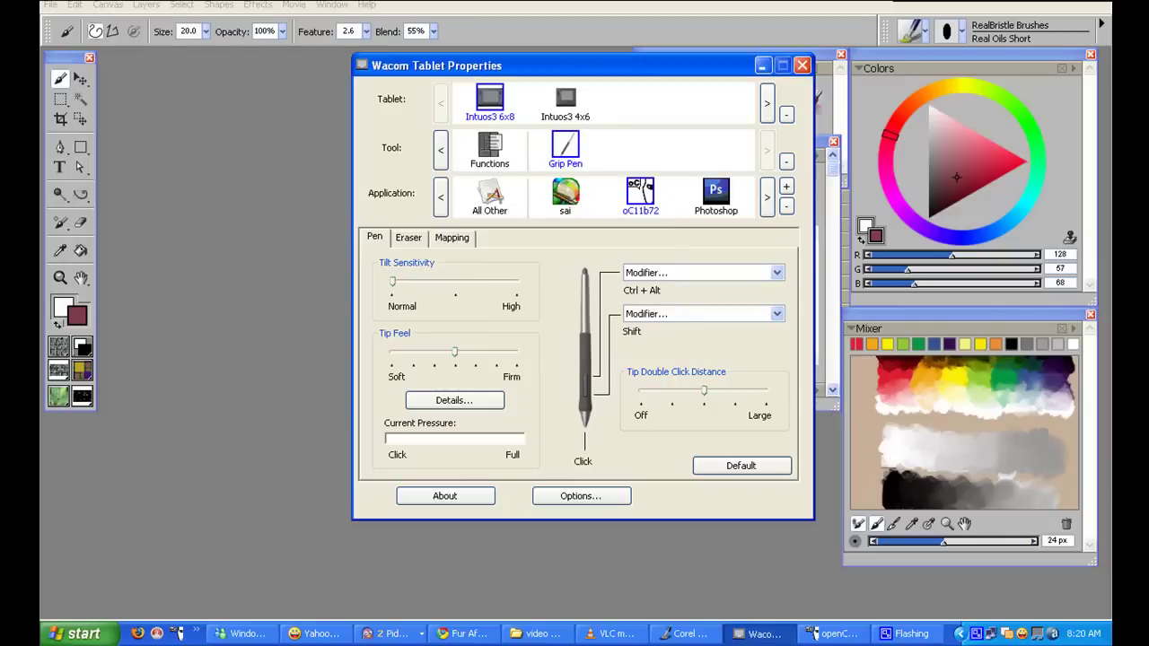
# - Switch to openCanvas, create a new 4000 × 4000 canvas and maximize its window
pyautogui.click(813, 634)
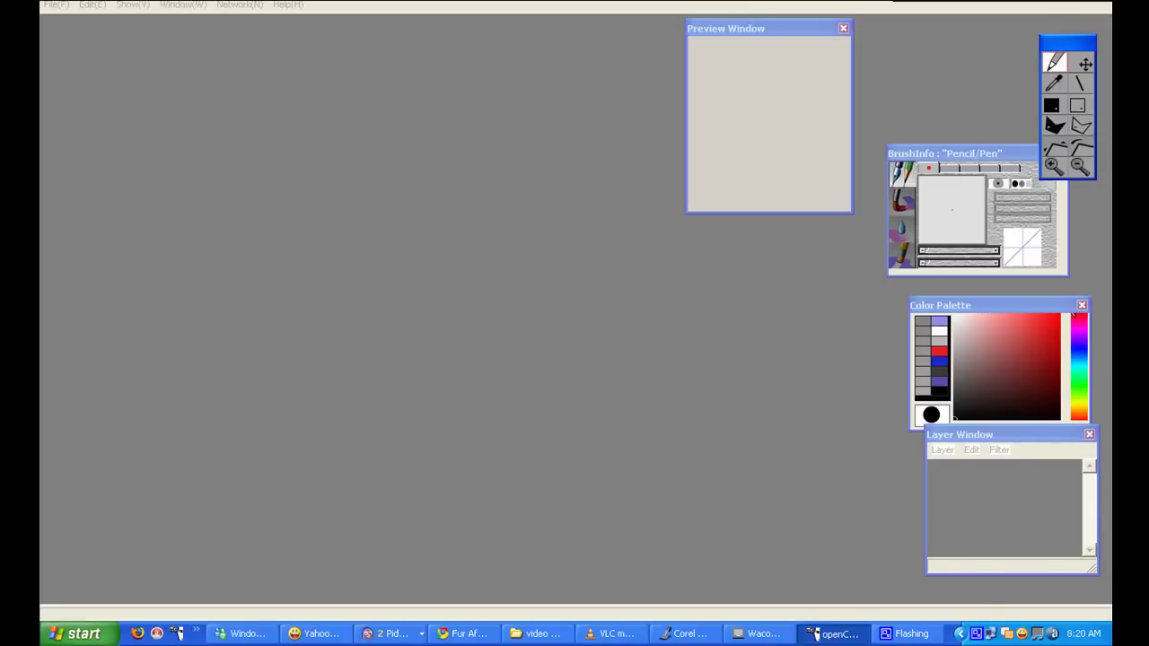
pyautogui.hotkey('alt', 'f')
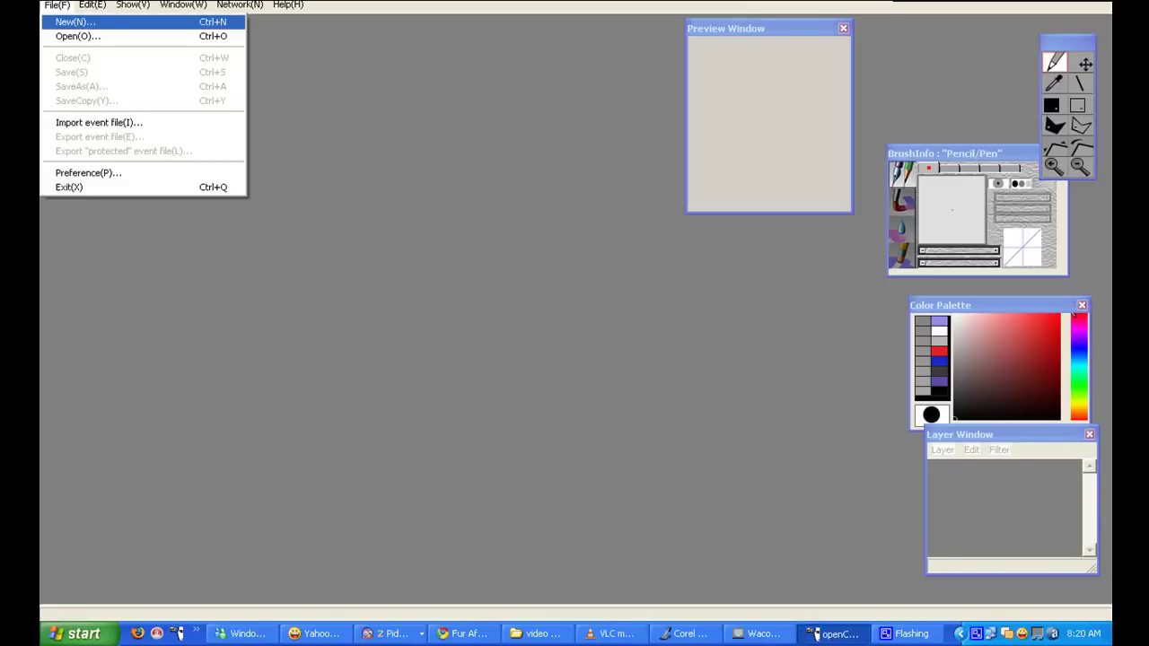
pyautogui.press('Return')
pyautogui.press('Return')
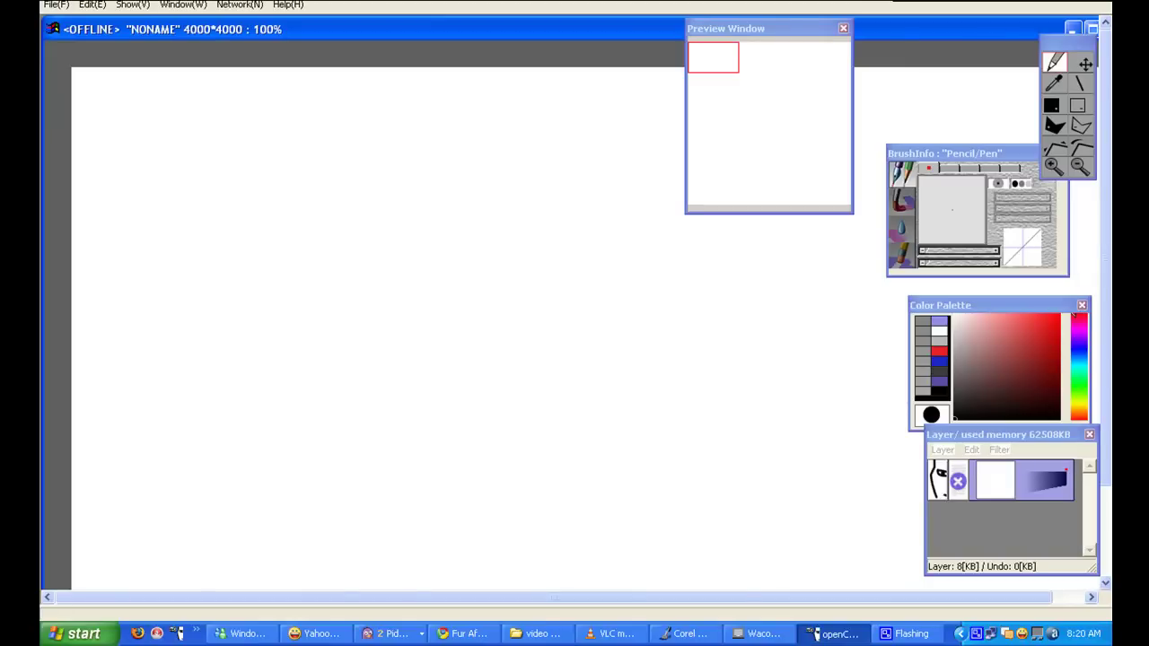
pyautogui.click(1092, 28)
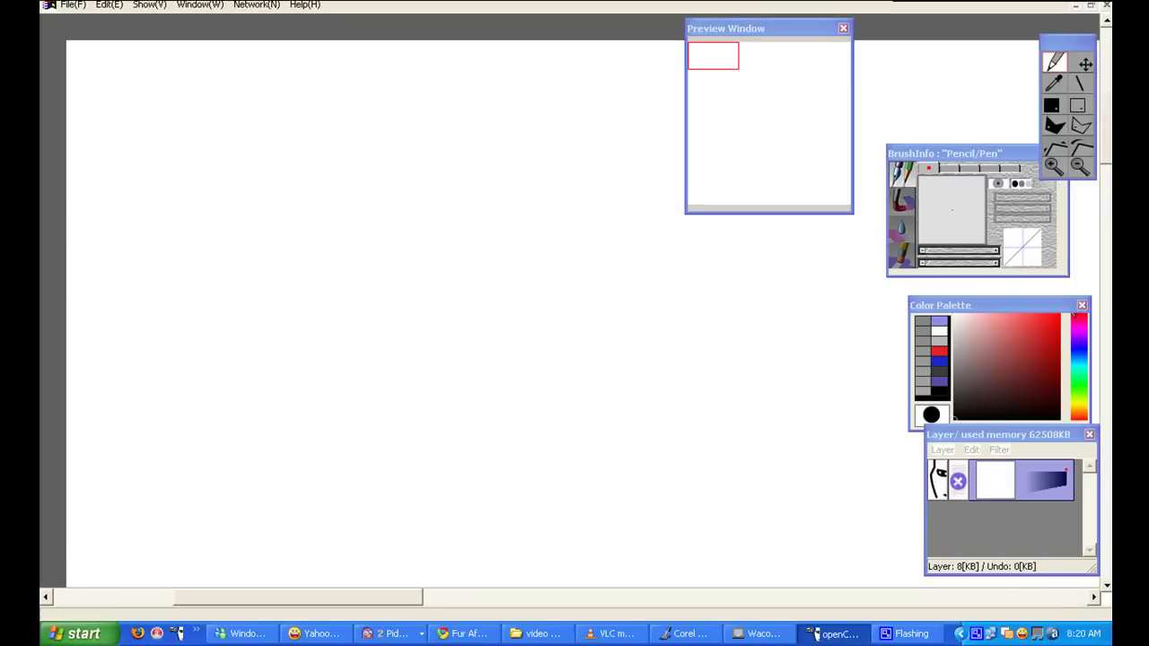
# - Scribble in red across the canvas, first with a thin pen line and again with a 17-pixel brush width
pyautogui.click(1044, 332)
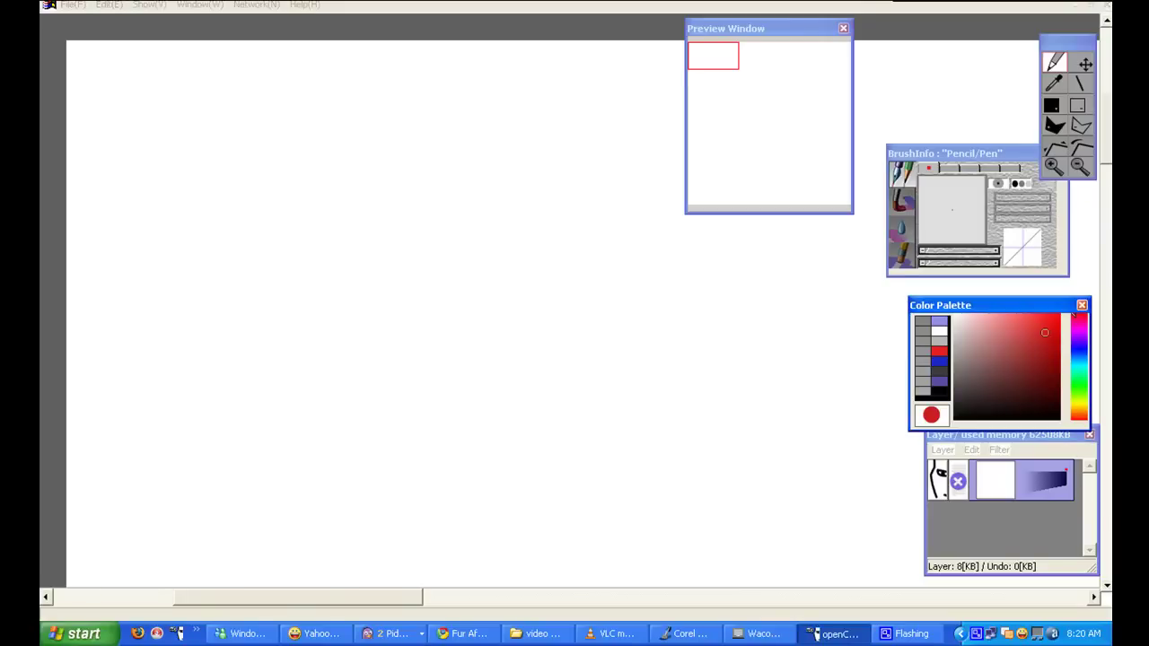
pyautogui.moveTo(427, 192)
pyautogui.mouseDown()
pyautogui.moveTo(505, 337)
pyautogui.moveTo(335, 328)
pyautogui.moveTo(351, 405)
pyautogui.moveTo(466, 418)
pyautogui.moveTo(574, 372)
pyautogui.mouseUp()
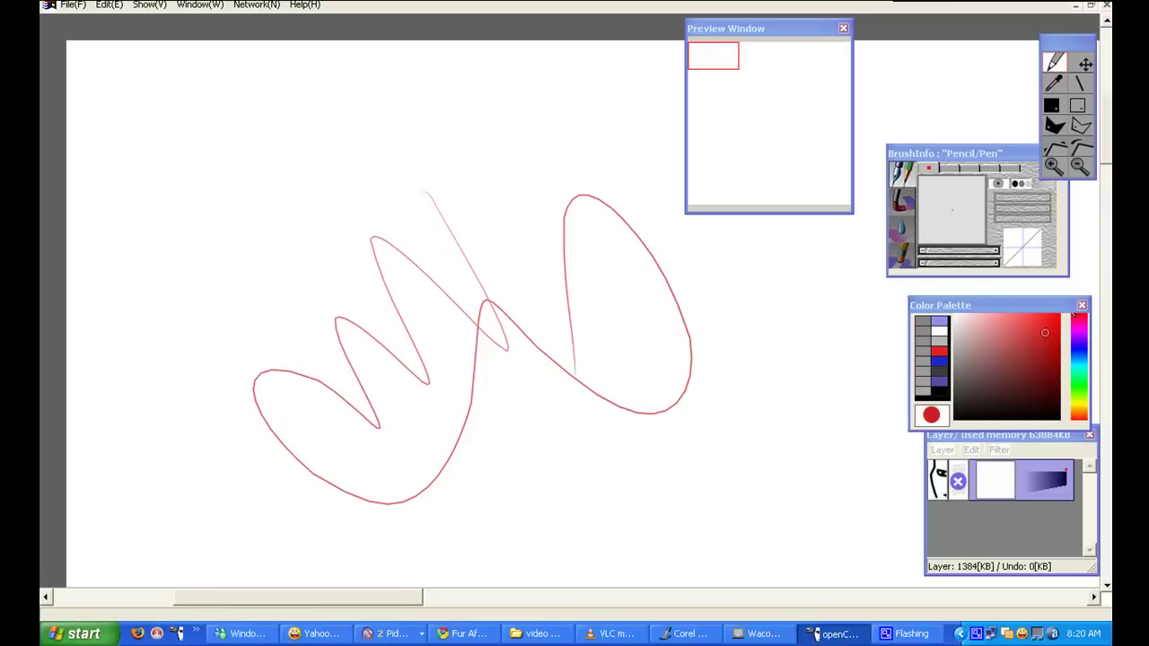
pyautogui.moveTo(934, 251)
pyautogui.mouseDown()
pyautogui.moveTo(945, 250)
pyautogui.moveTo(938, 263)
pyautogui.mouseUp()
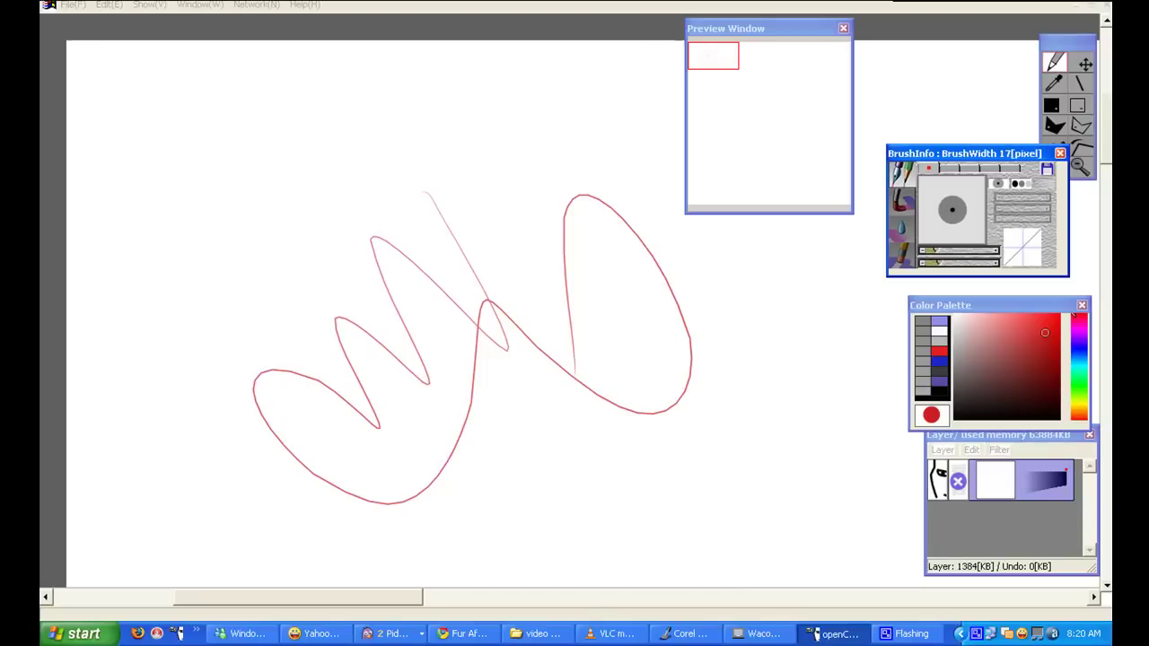
pyautogui.moveTo(507, 170)
pyautogui.mouseDown()
pyautogui.moveTo(552, 283)
pyautogui.moveTo(377, 270)
pyautogui.moveTo(530, 377)
pyautogui.mouseUp()
pyautogui.moveTo(404, 193); pyautogui.dragTo(785, 467)
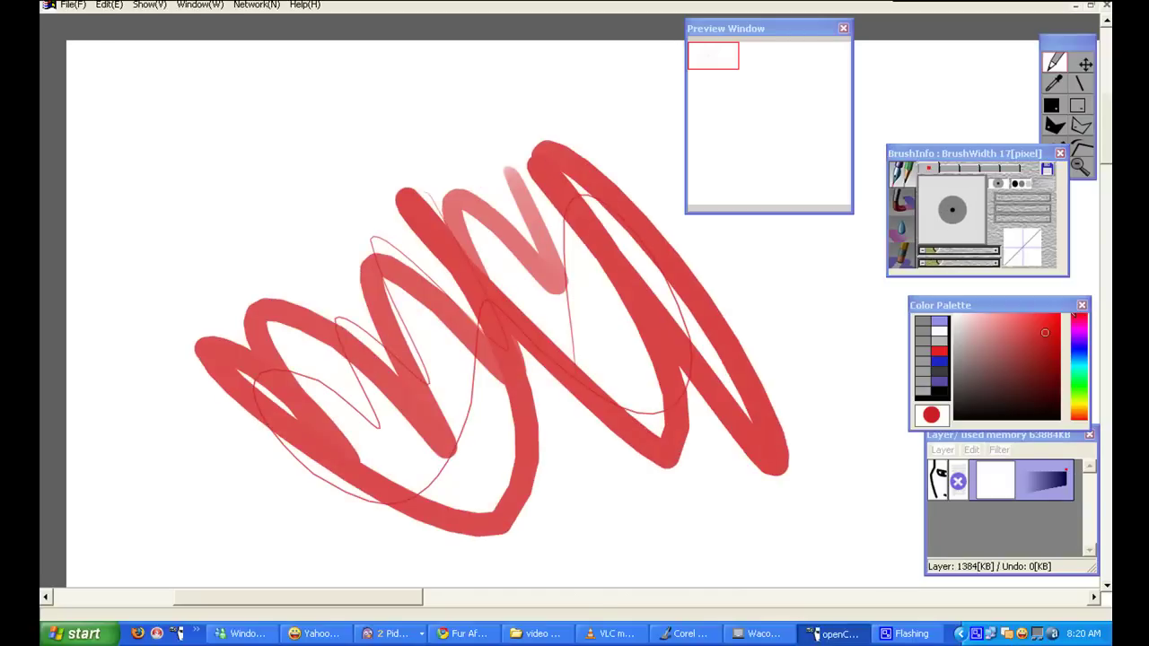
pyautogui.moveTo(565, 207); pyautogui.dragTo(641, 355)
# - Pick a slightly lighter red and scribble over the existing strokes in that red and in white
pyautogui.click(1027, 328)
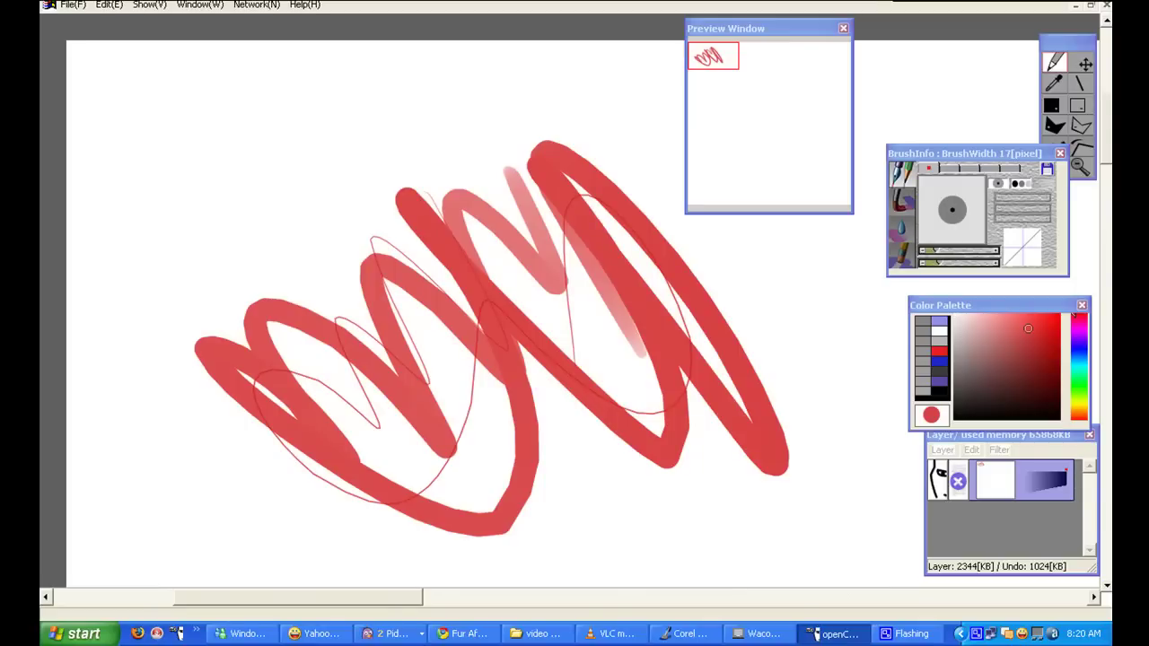
pyautogui.press('x')
pyautogui.press('x')
pyautogui.press('x')
pyautogui.press('x')
pyautogui.moveTo(774, 278)
pyautogui.mouseDown()
pyautogui.moveTo(747, 325)
pyautogui.moveTo(480, 379)
pyautogui.moveTo(213, 232)
pyautogui.mouseUp()
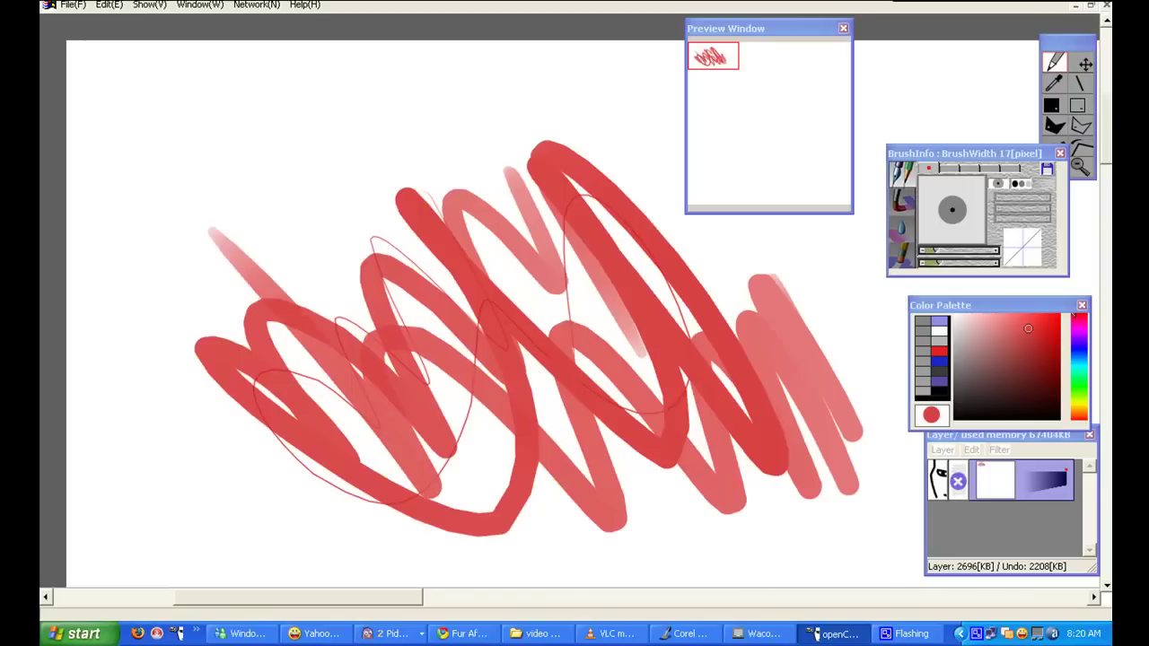
pyautogui.press('x')
pyautogui.moveTo(808, 296)
pyautogui.mouseDown()
pyautogui.moveTo(754, 404)
pyautogui.moveTo(700, 287)
pyautogui.moveTo(449, 296)
pyautogui.moveTo(251, 403)
pyautogui.mouseUp()
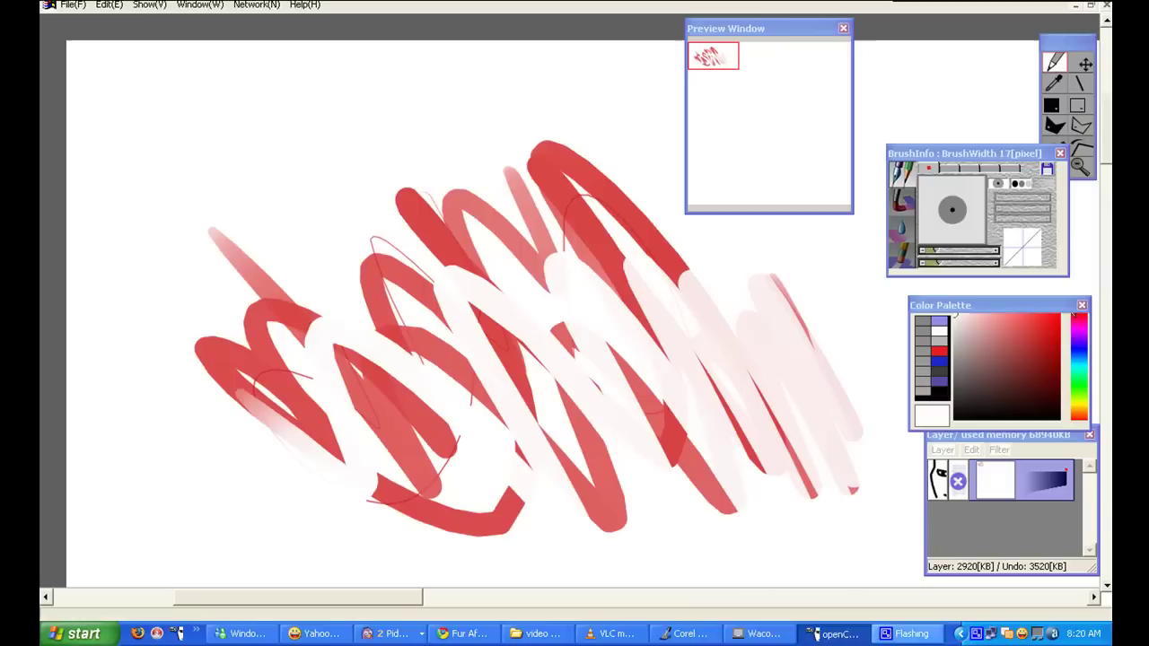
# - In Wacom Tablet Properties, assign Ctrl + Alt as the modifier for the pen's upper side button and minimize the window
pyautogui.click(762, 634)
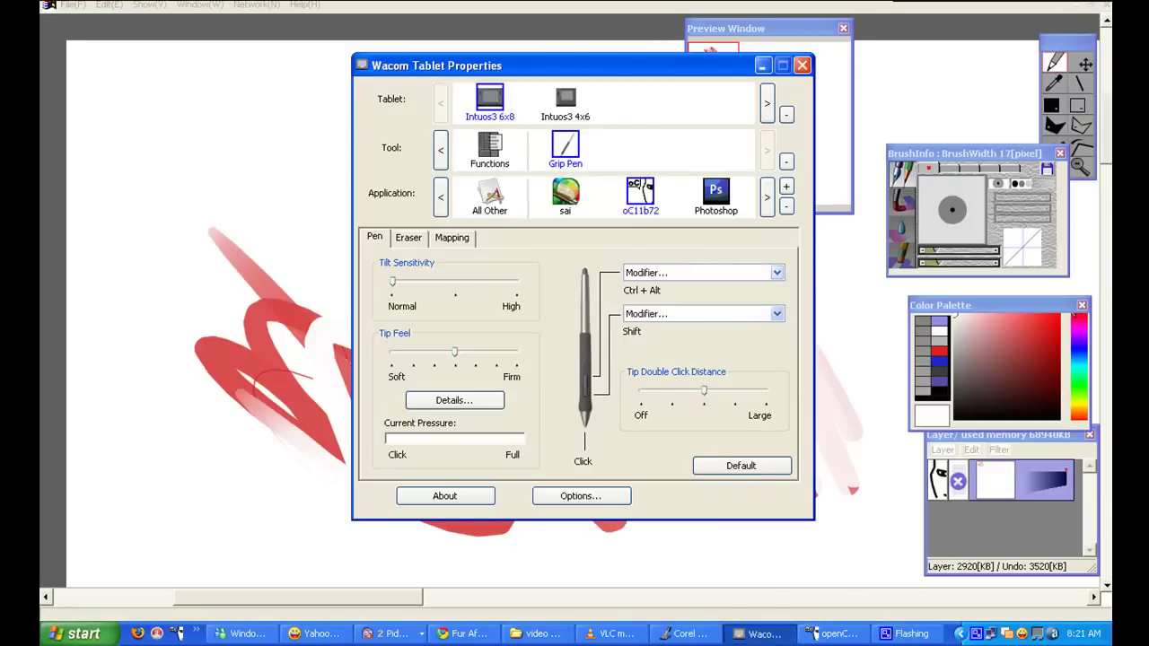
pyautogui.click(702, 271)
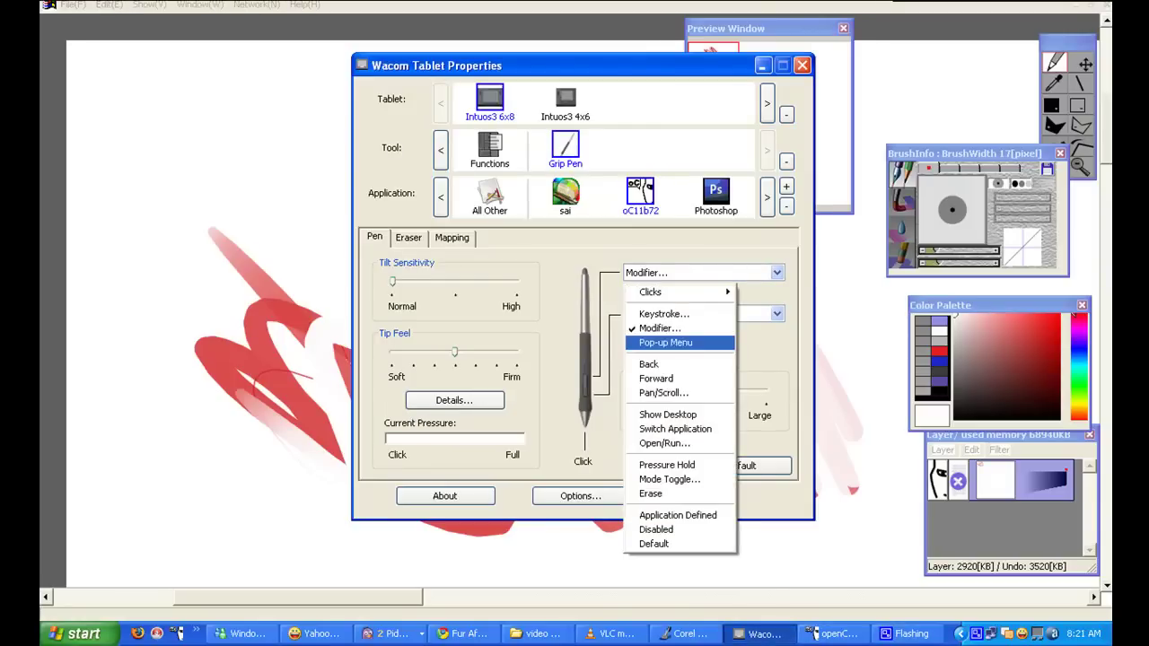
pyautogui.click(650, 327)
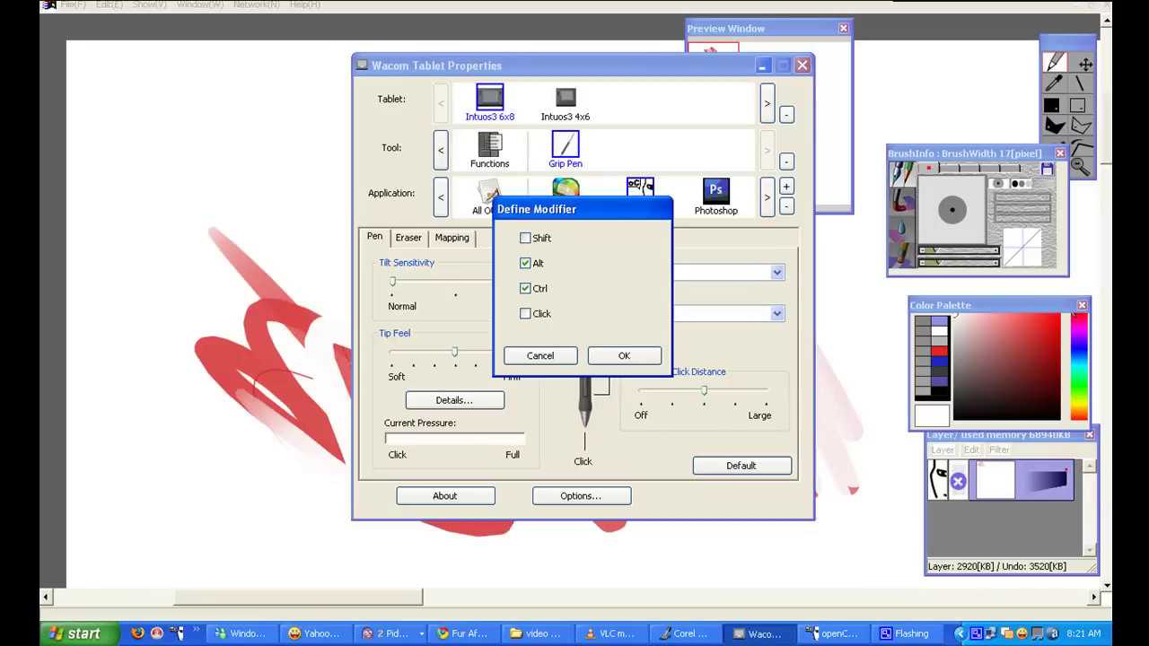
pyautogui.click(624, 355)
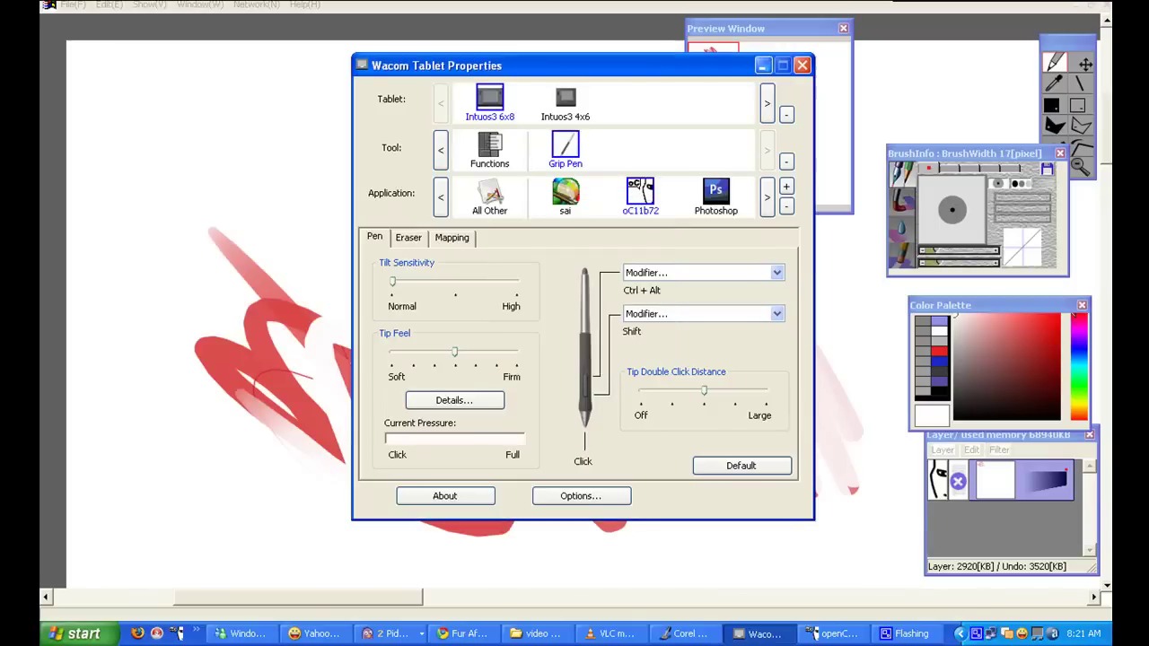
pyautogui.click(762, 66)
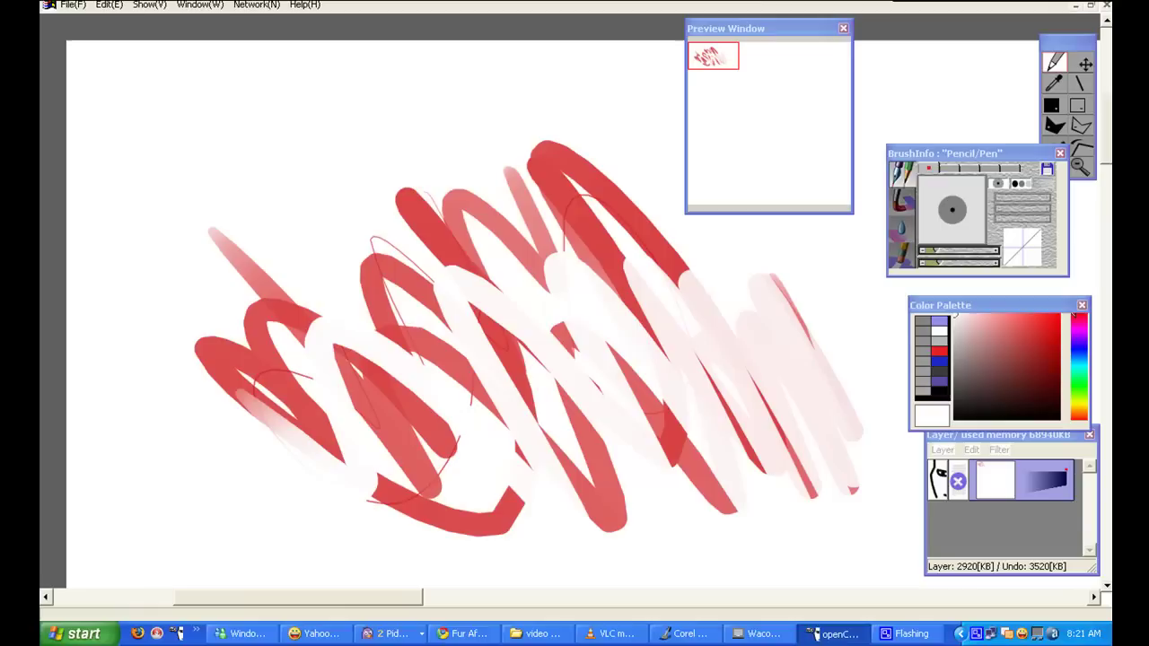
# - Resize the brush down and up, and paint broad white strokes over the red scribbles
pyautogui.moveTo(937, 262)
pyautogui.mouseDown()
pyautogui.moveTo(961, 262)
pyautogui.moveTo(943, 262)
pyautogui.mouseUp()
pyautogui.press('[')
pyautogui.press('[')
pyautogui.press('[')
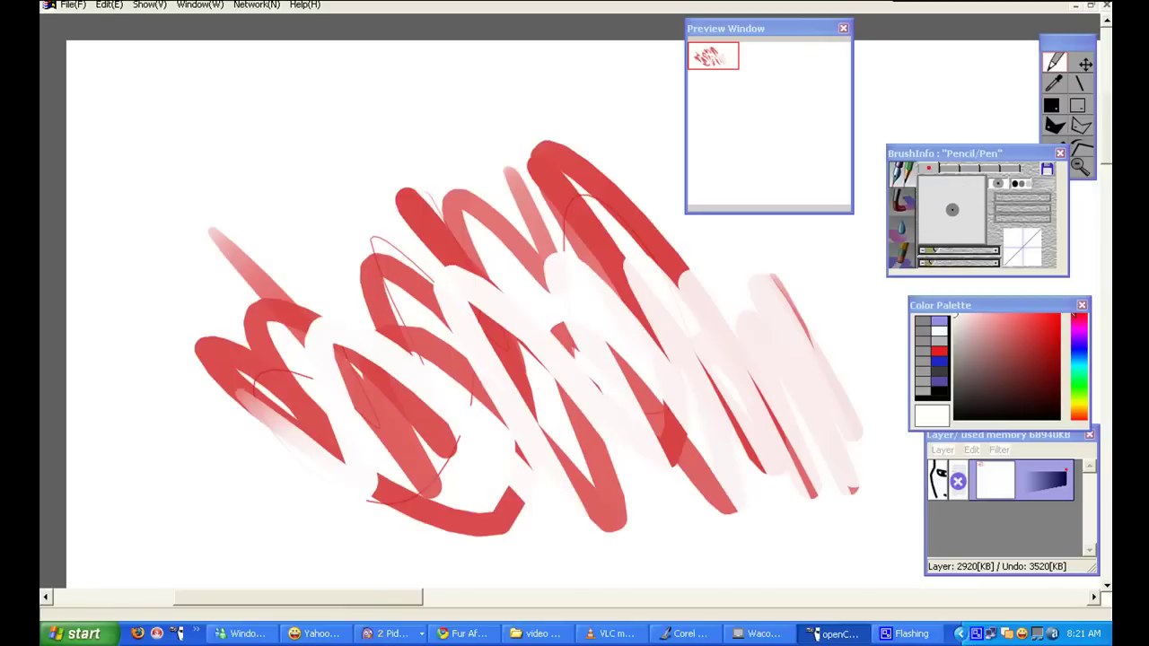
pyautogui.press(']')
pyautogui.press(']')
pyautogui.press(']')
pyautogui.moveTo(453, 256)
pyautogui.mouseDown()
pyautogui.moveTo(386, 279)
pyautogui.moveTo(592, 458)
pyautogui.moveTo(664, 332)
pyautogui.moveTo(650, 229)
pyautogui.mouseUp()
pyautogui.moveTo(691, 364)
pyautogui.mouseDown()
pyautogui.moveTo(233, 359)
pyautogui.moveTo(426, 499)
pyautogui.moveTo(525, 391)
pyautogui.mouseUp()
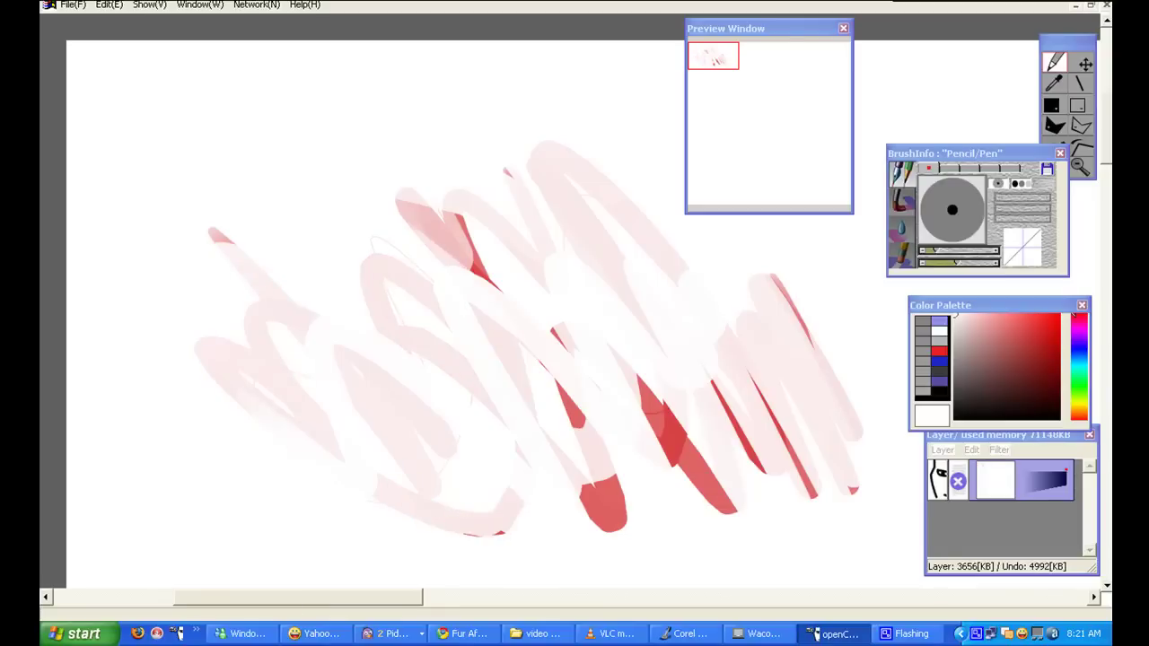
# - Draw large overlapping loops over the white scribbles in dark red with a reduced brush size
pyautogui.moveTo(957, 263); pyautogui.dragTo(925, 263)
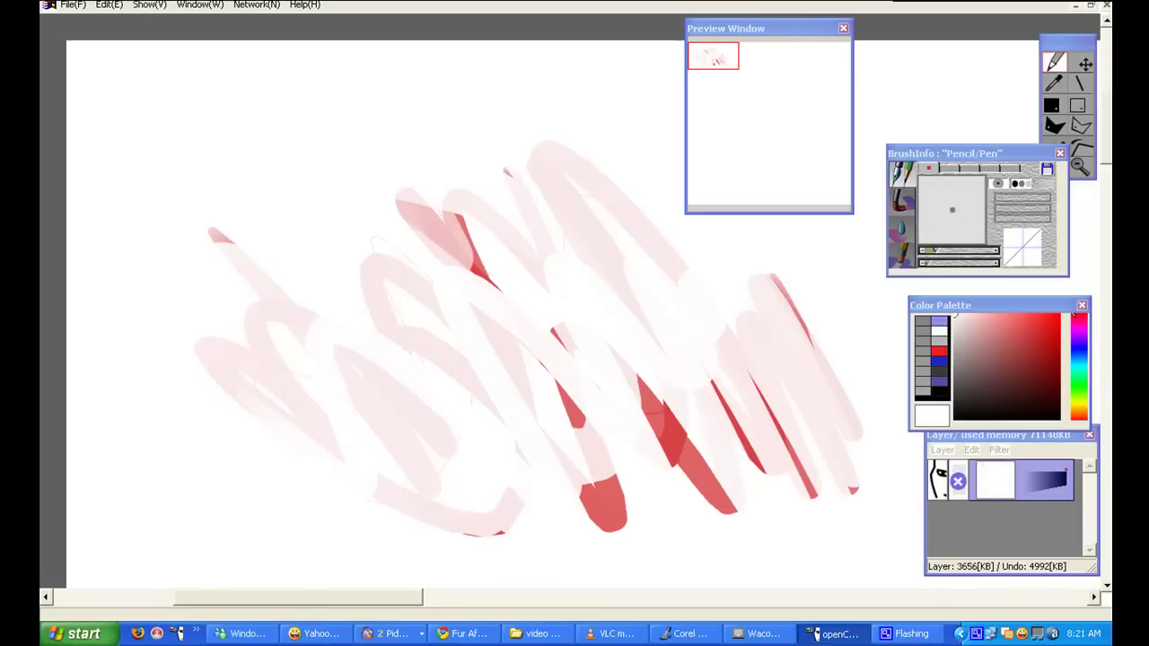
pyautogui.click(1041, 351)
pyautogui.moveTo(491, 166)
pyautogui.mouseDown()
pyautogui.moveTo(563, 291)
pyautogui.moveTo(457, 468)
pyautogui.moveTo(706, 374)
pyautogui.moveTo(470, 352)
pyautogui.moveTo(300, 359)
pyautogui.mouseUp()
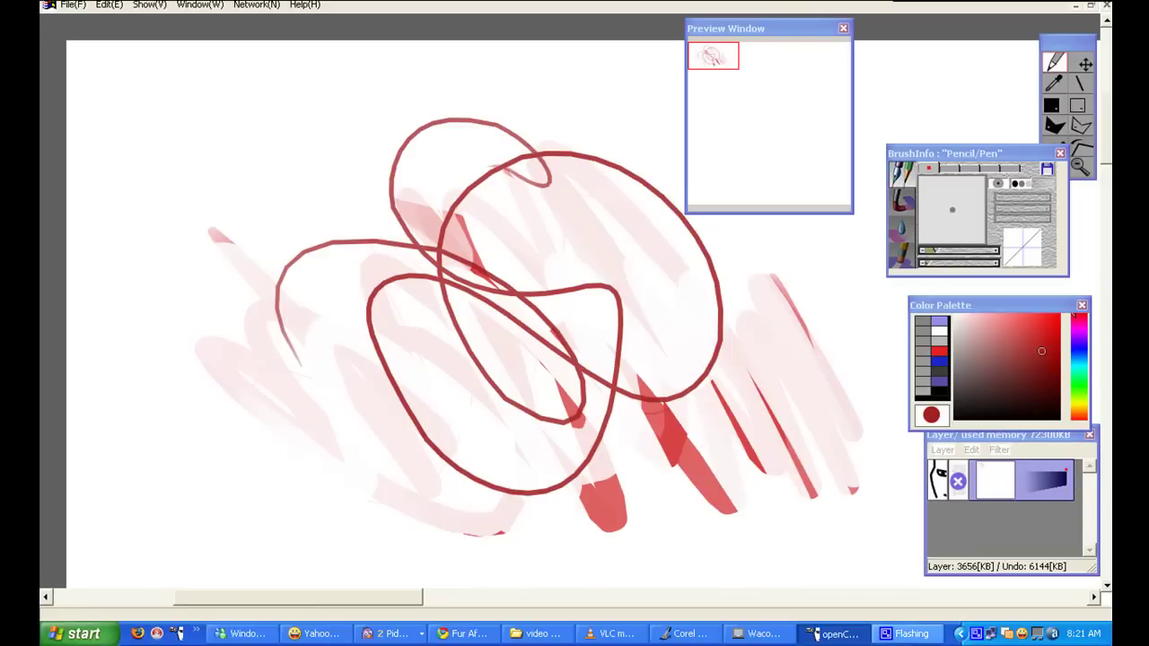
# - In Wacom Tablet Properties, examine the ExpressKeys assignments for All Other and oC11b72, and minimize the window
pyautogui.click(763, 634)
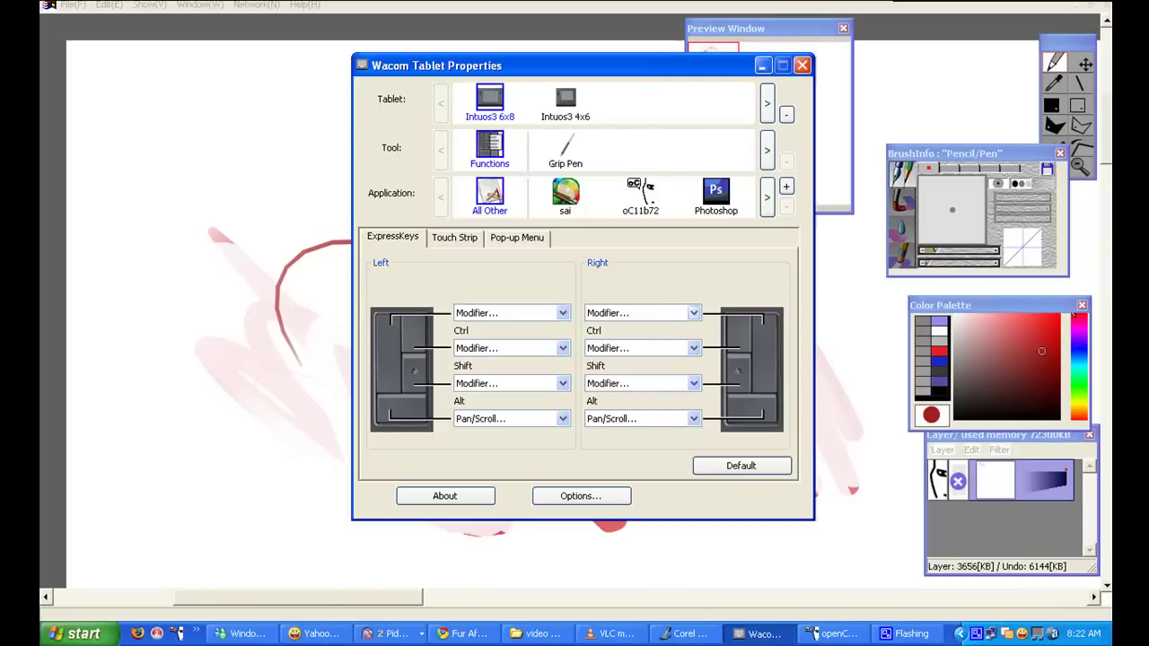
pyautogui.click(693, 313)
pyautogui.click(694, 313)
pyautogui.click(641, 194)
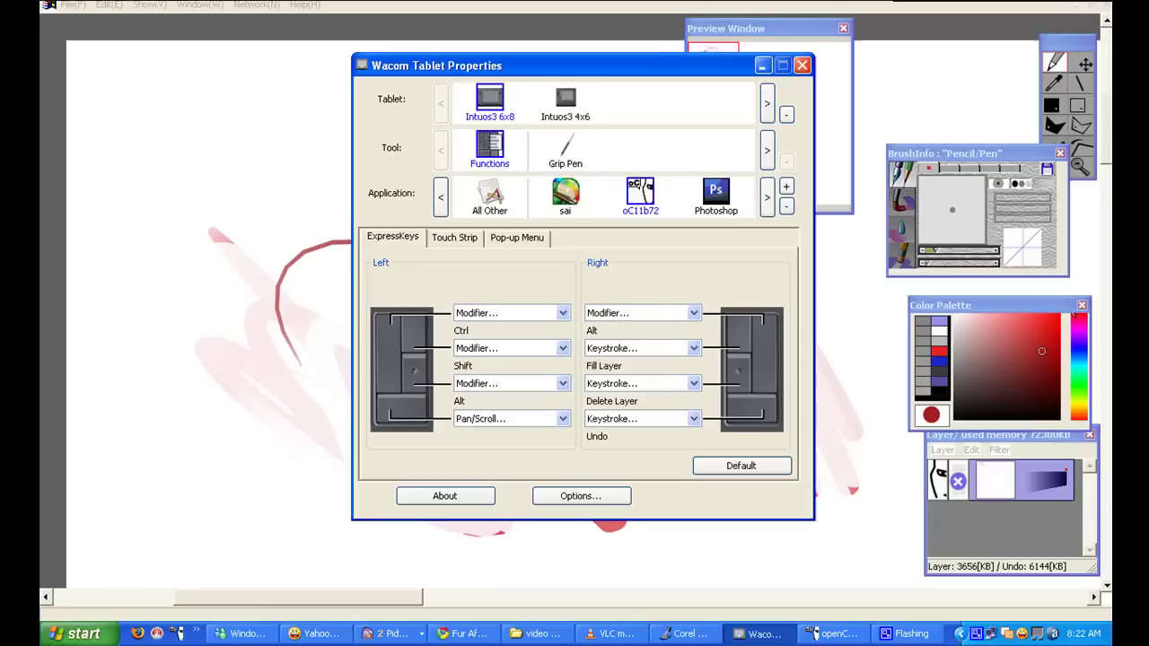
pyautogui.click(762, 65)
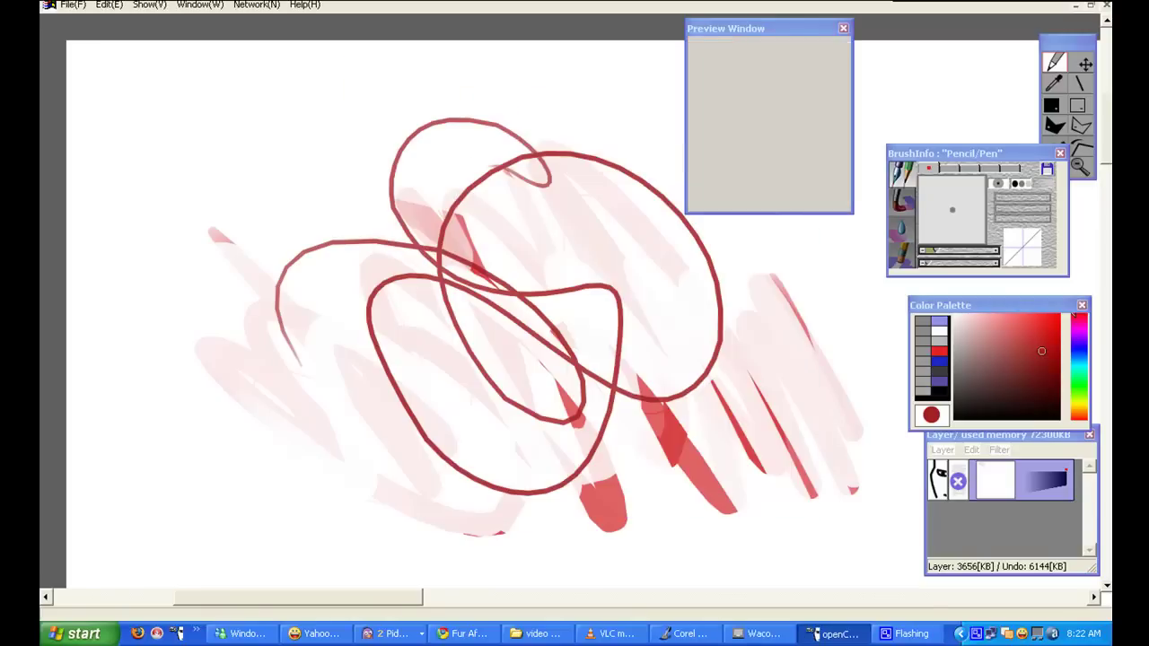
# - Rotate the canvas view clockwise, reset it to upright, and rotate it again by about 90 degrees
pyautogui.moveTo(718, 310); pyautogui.dragTo(682, 404)
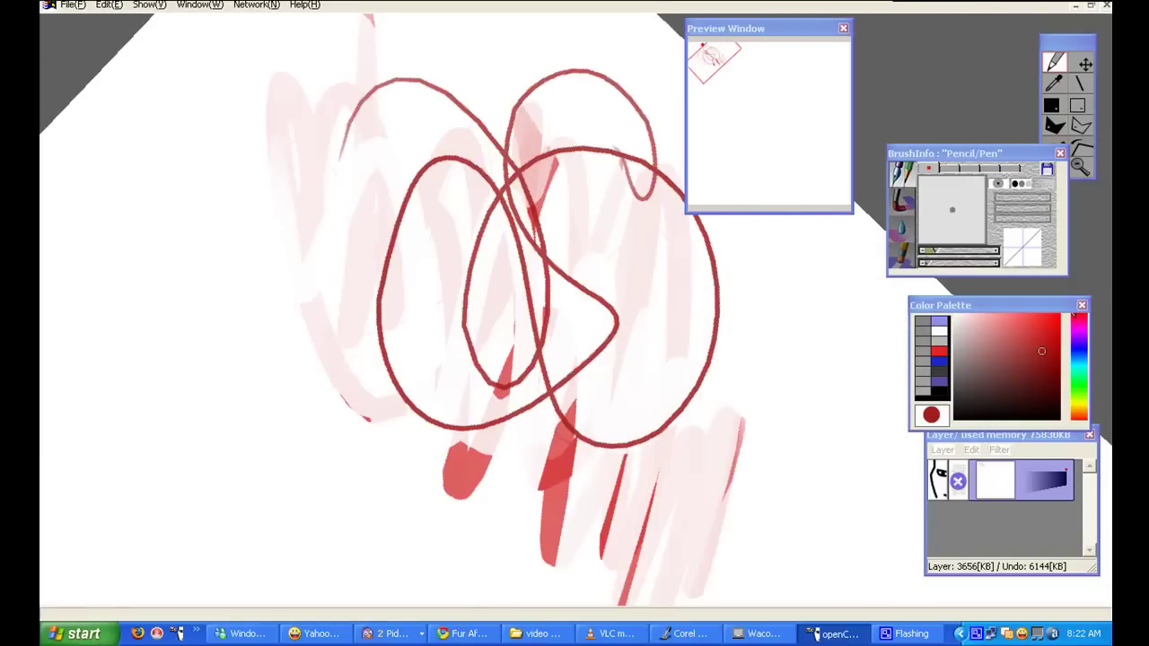
pyautogui.press('Home')
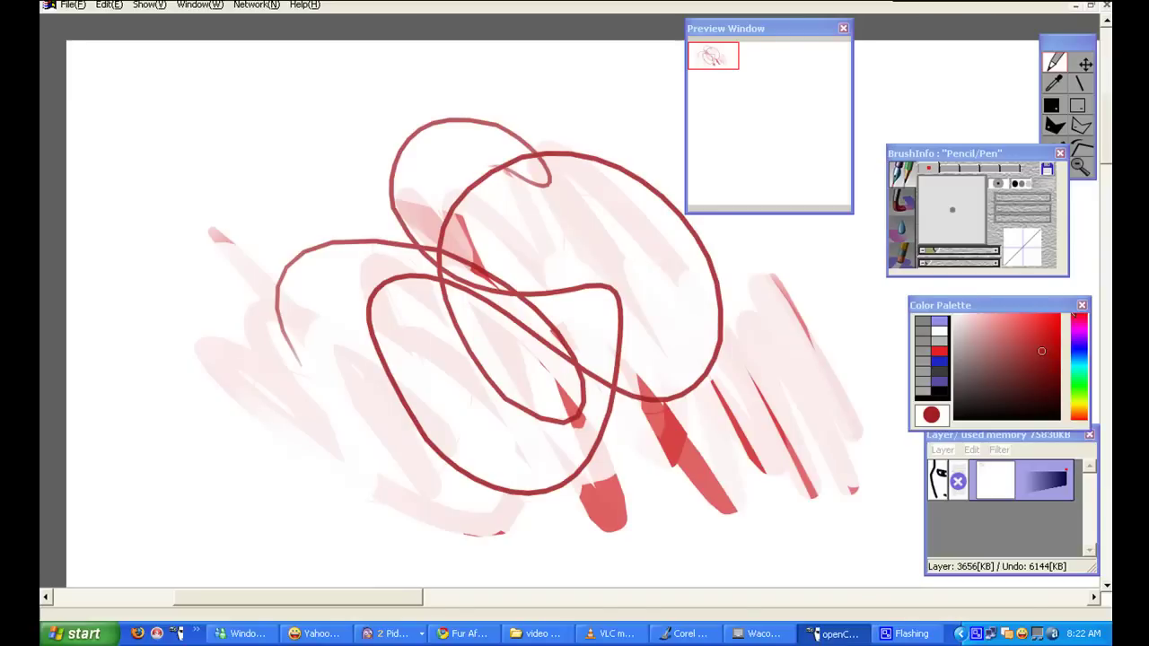
pyautogui.moveTo(718, 310); pyautogui.dragTo(574, 453)
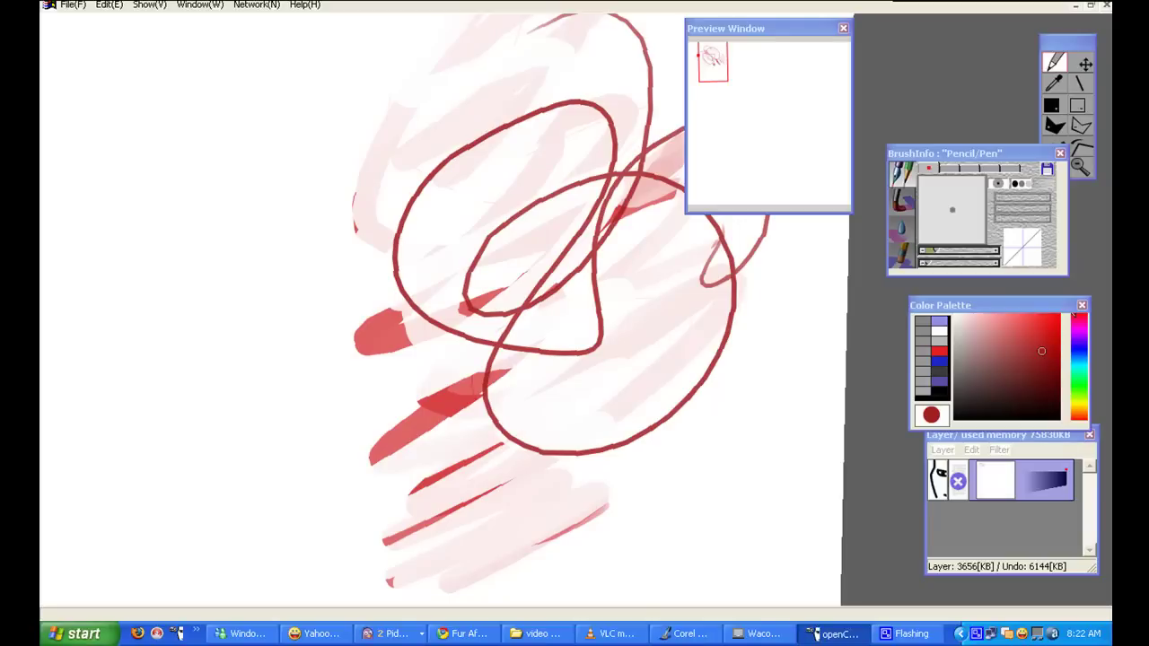
# - Draw loops in a muted dark red on the rotated canvas and in a more saturated dark red on the upright canvas
pyautogui.click(1018, 359)
pyautogui.moveTo(429, 237)
pyautogui.mouseDown()
pyautogui.moveTo(344, 369)
pyautogui.moveTo(473, 347)
pyautogui.moveTo(491, 302)
pyautogui.mouseUp()
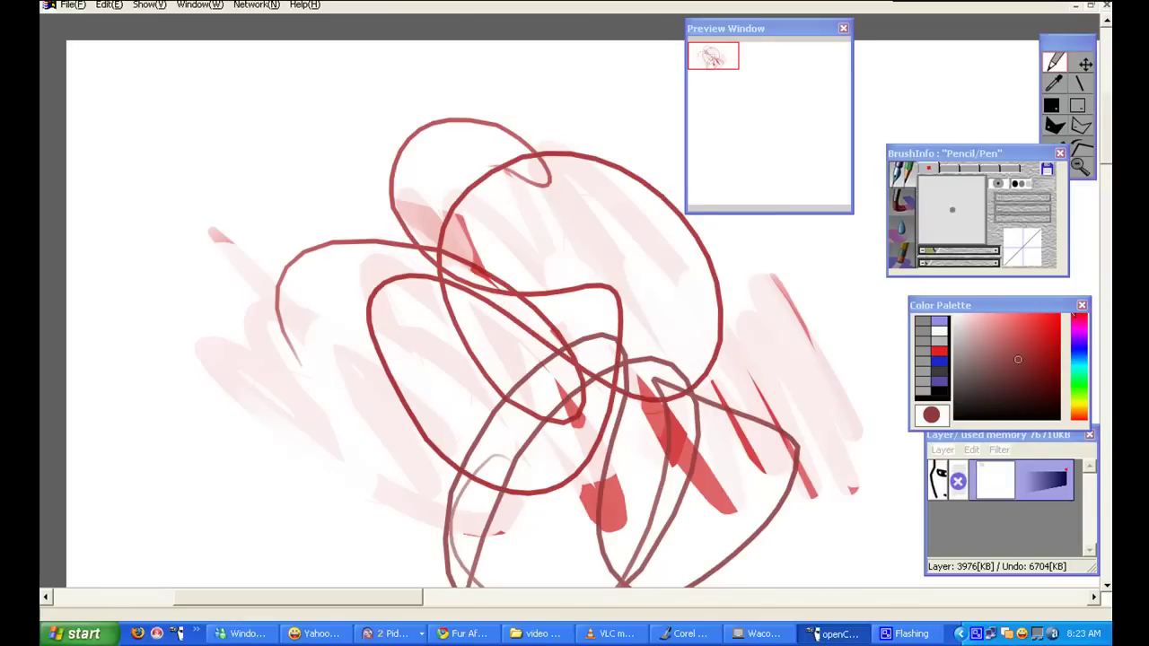
pyautogui.click(1039, 357)
pyautogui.moveTo(621, 244)
pyautogui.mouseDown()
pyautogui.moveTo(575, 377)
pyautogui.moveTo(302, 413)
pyautogui.moveTo(232, 238)
pyautogui.mouseUp()
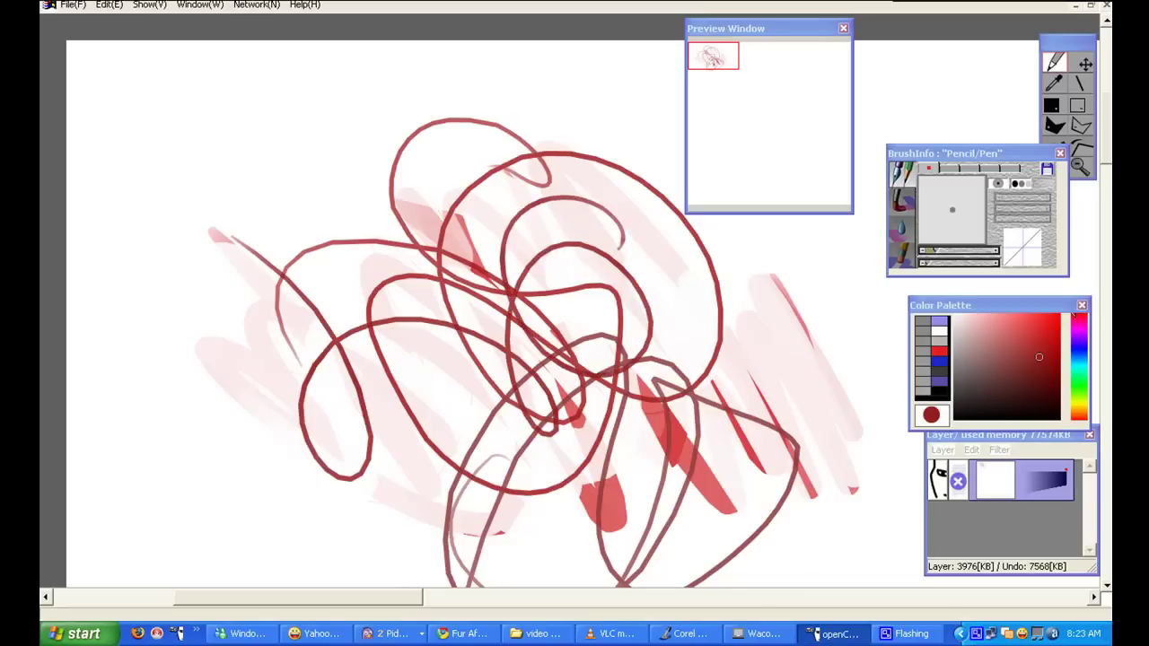
# - In Wacom Tablet Properties, redefine the second right ExpressKey for oC11b72 as the Insert keystroke, keeping the name Fill Layer
pyautogui.click(759, 634)
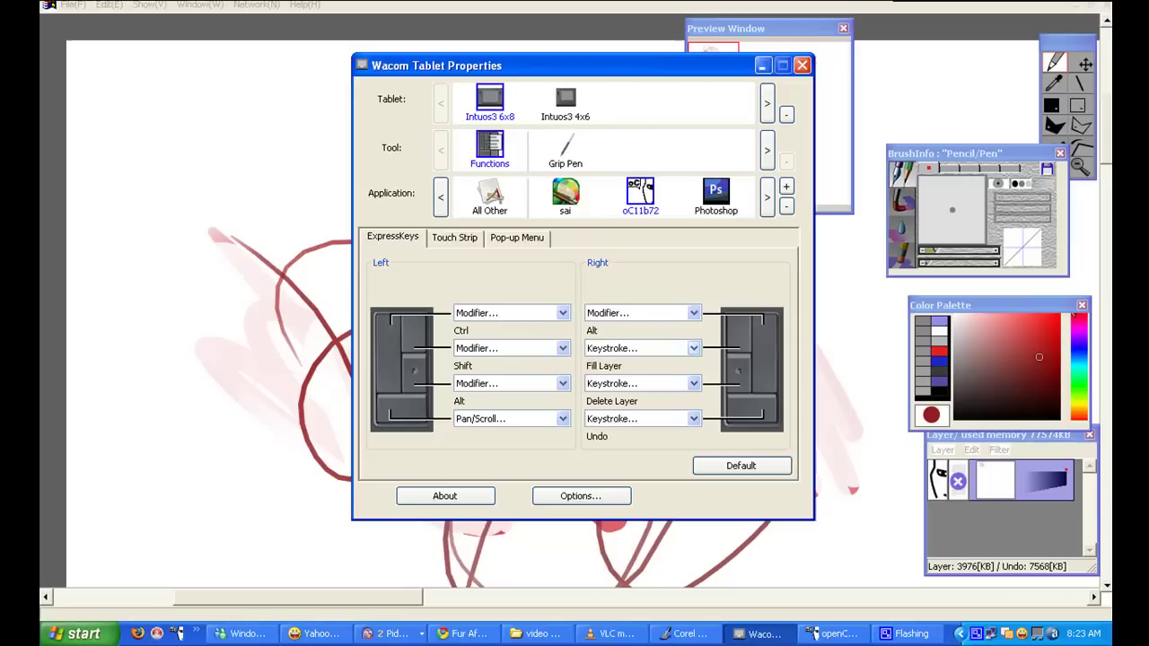
pyautogui.click(694, 348)
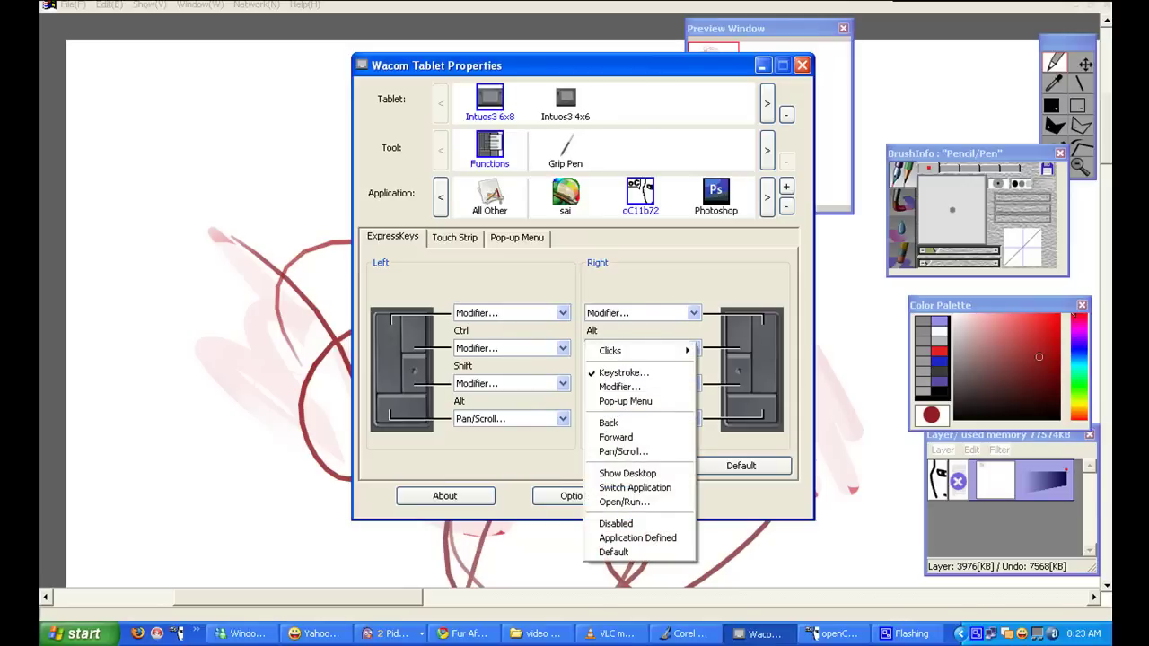
pyautogui.click(624, 373)
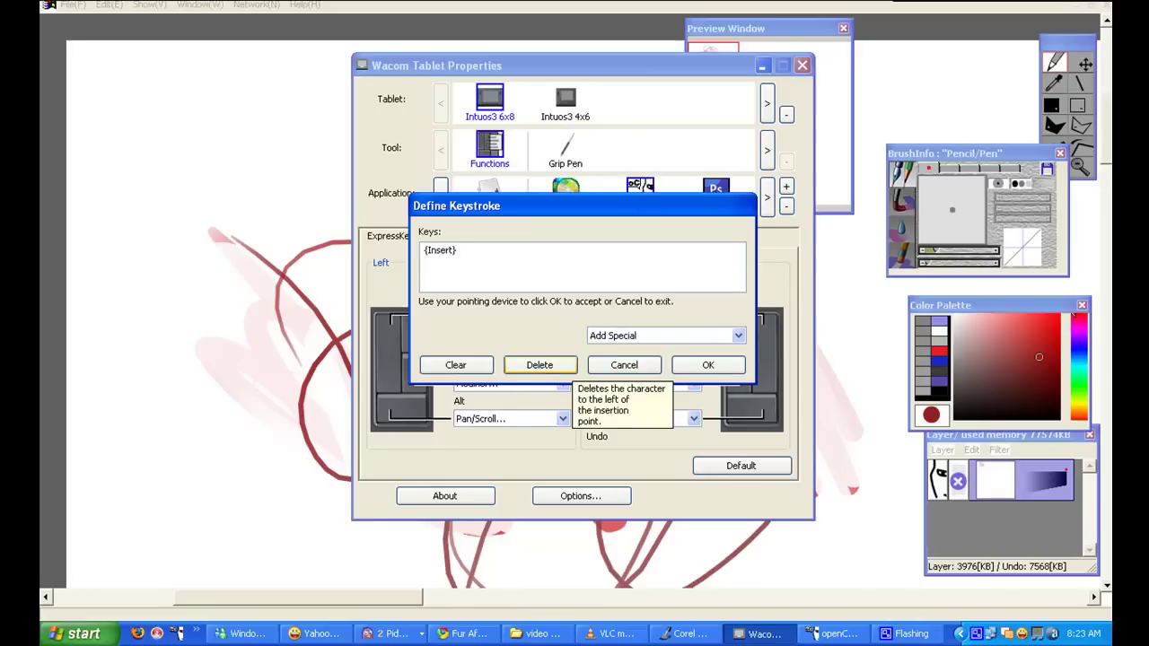
pyautogui.click(455, 365)
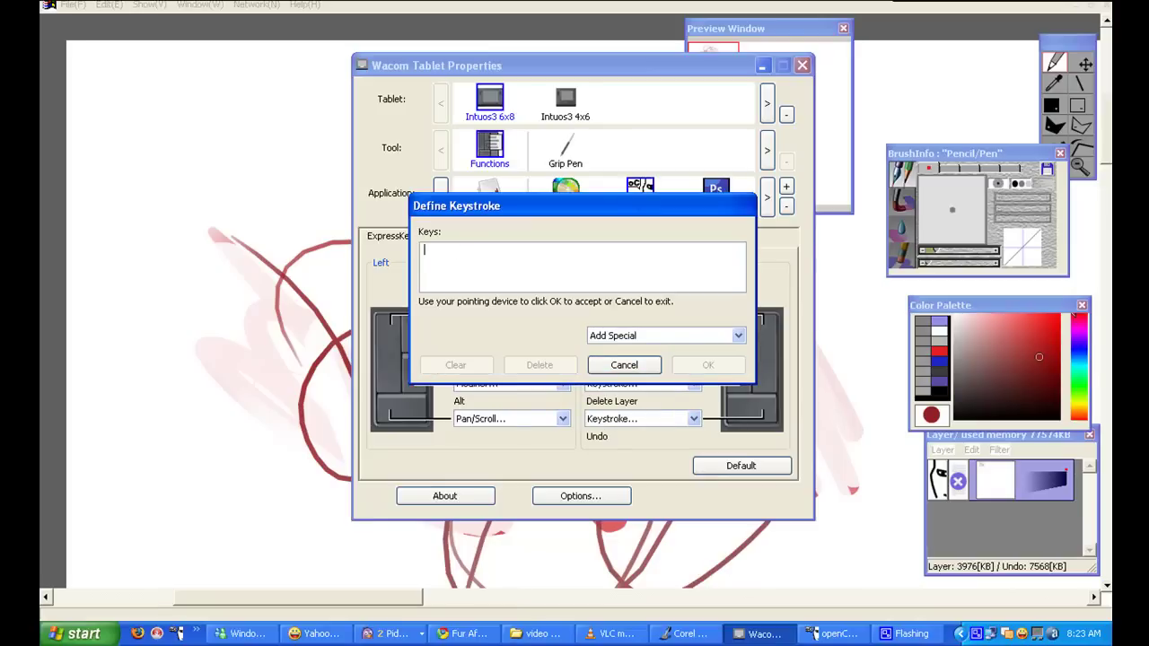
pyautogui.press('Insert')
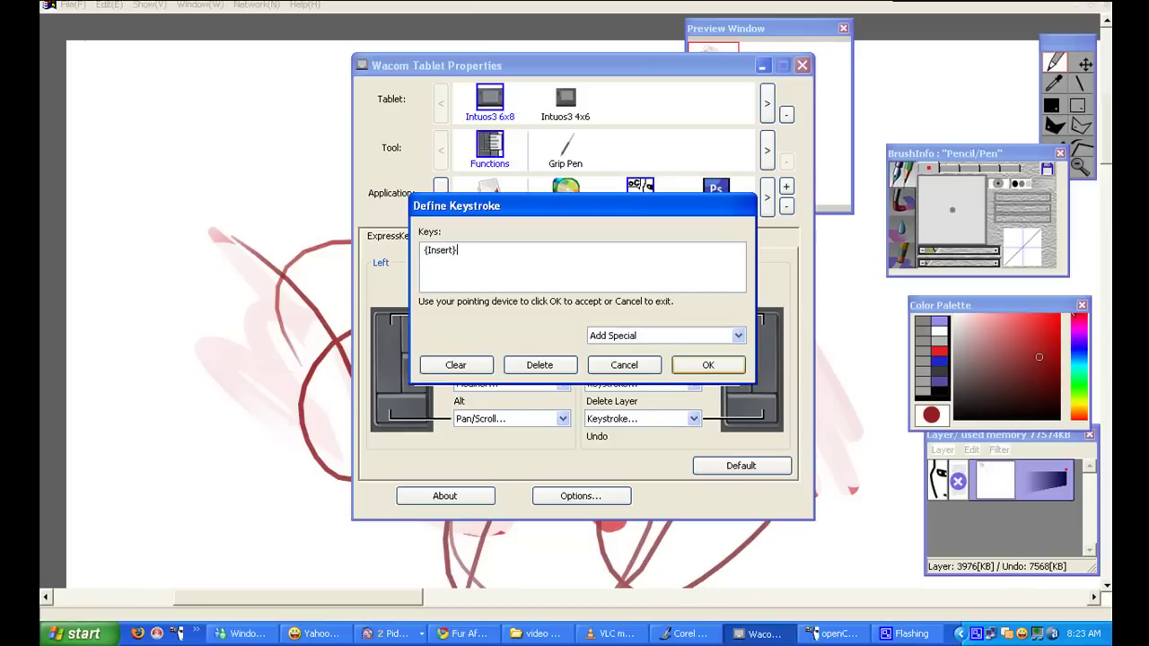
pyautogui.click(708, 365)
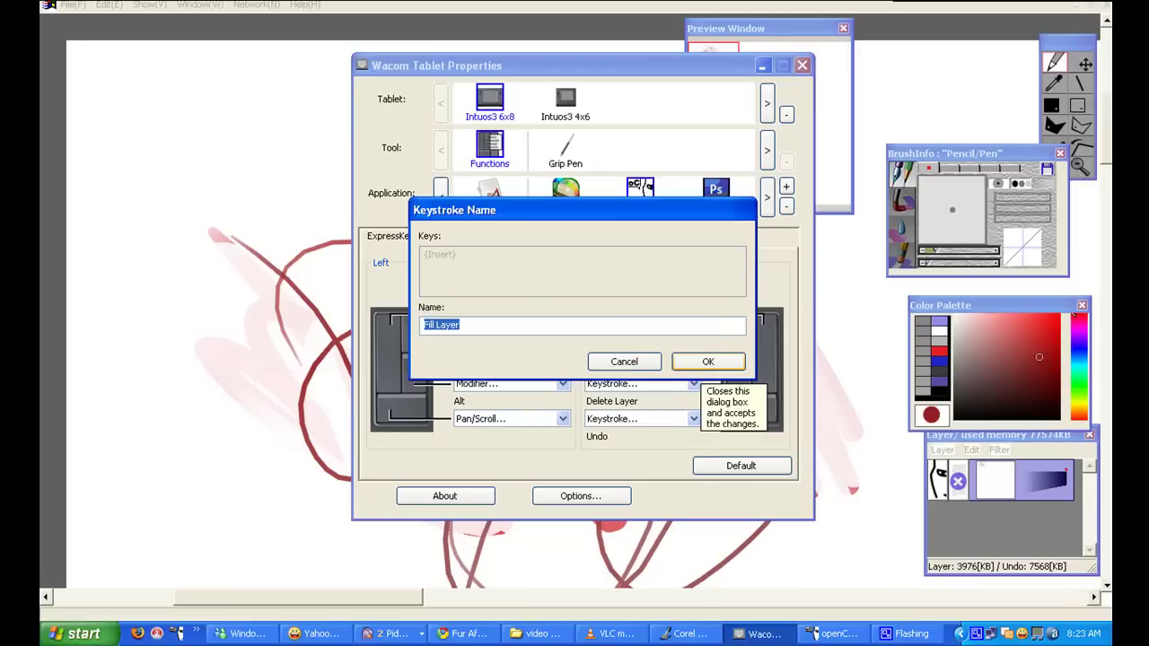
pyautogui.click(705, 362)
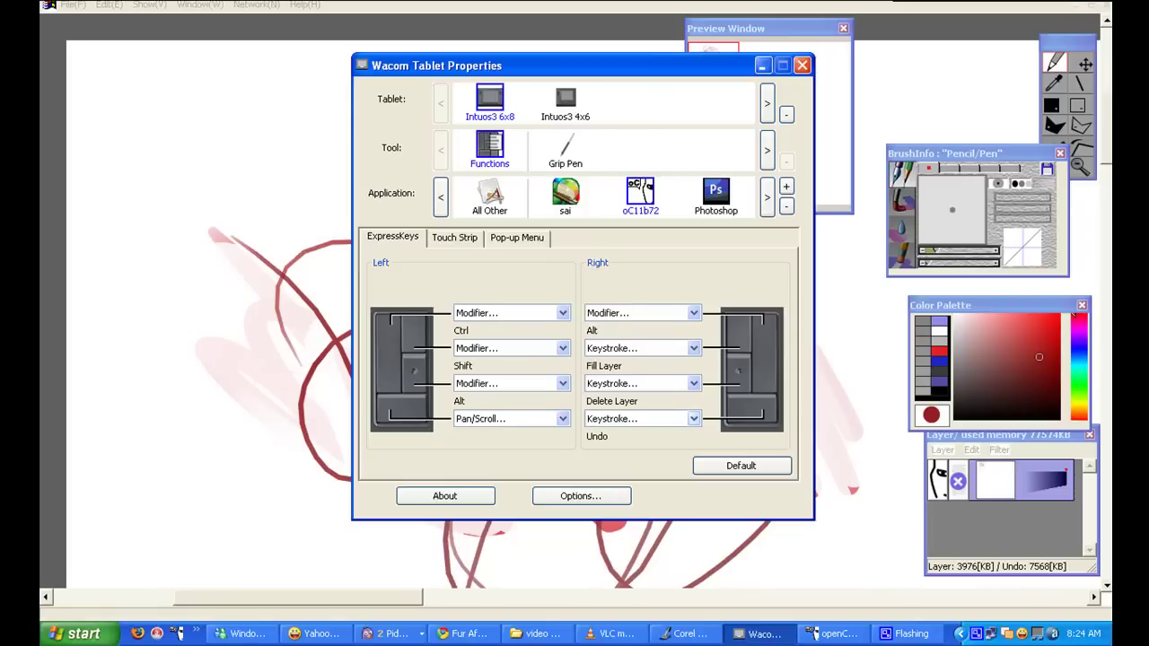
# - Define the lowest right ExpressKey for oC11b72 as the Ctrl+Z keystroke named Undo
pyautogui.click(641, 418)
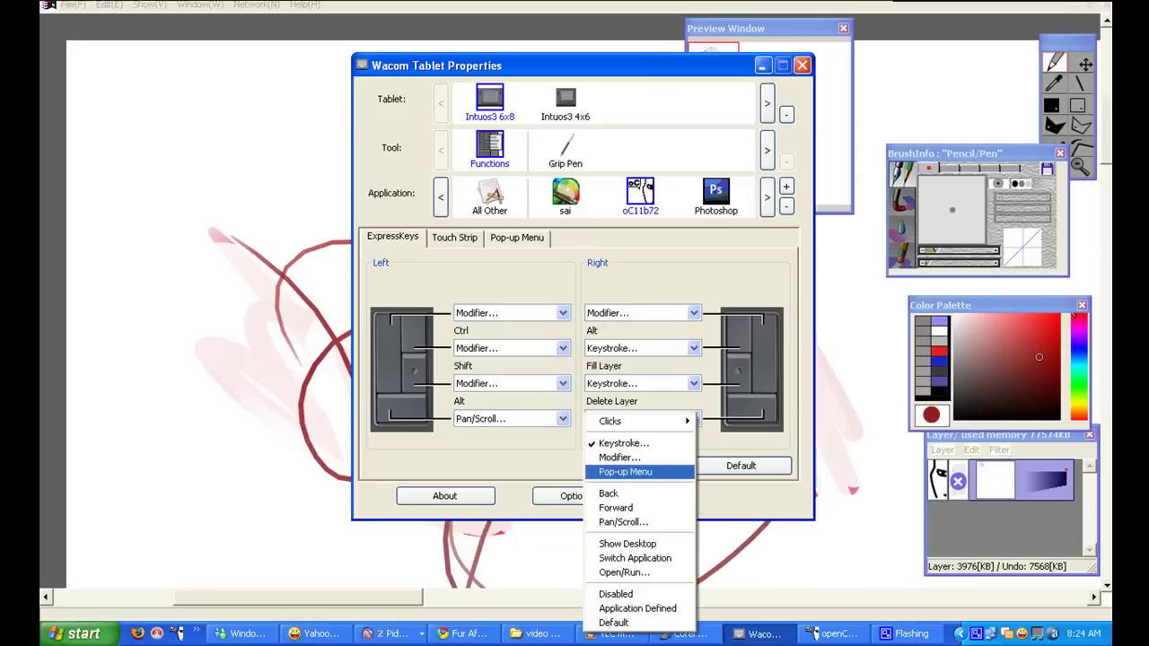
pyautogui.click(628, 443)
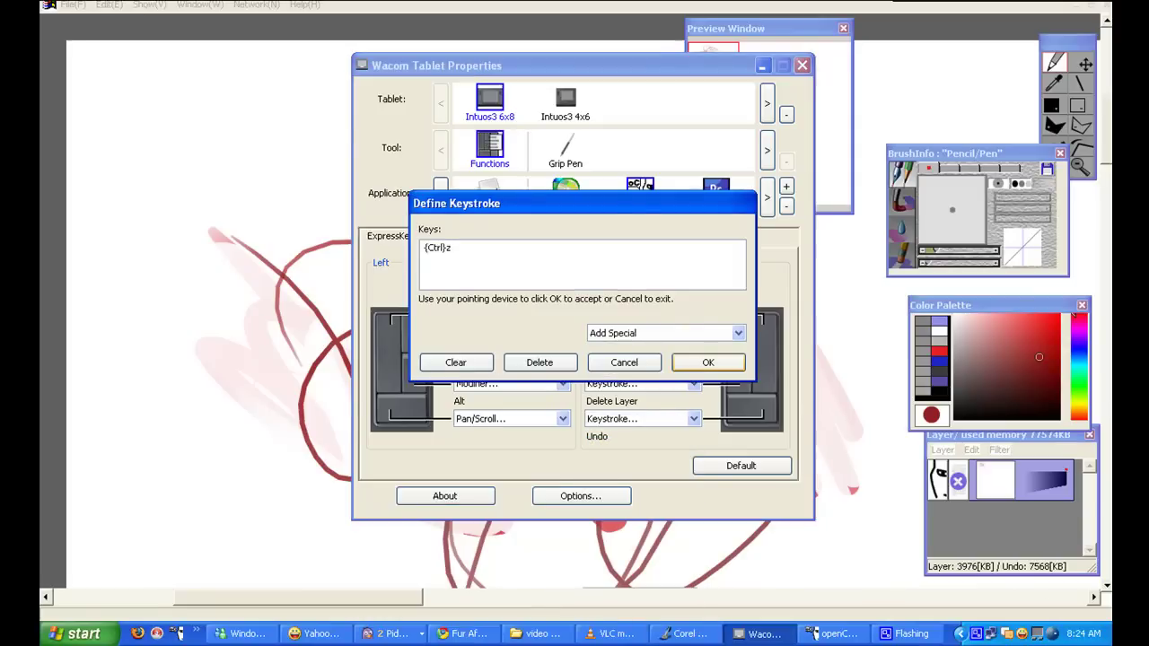
pyautogui.click(708, 361)
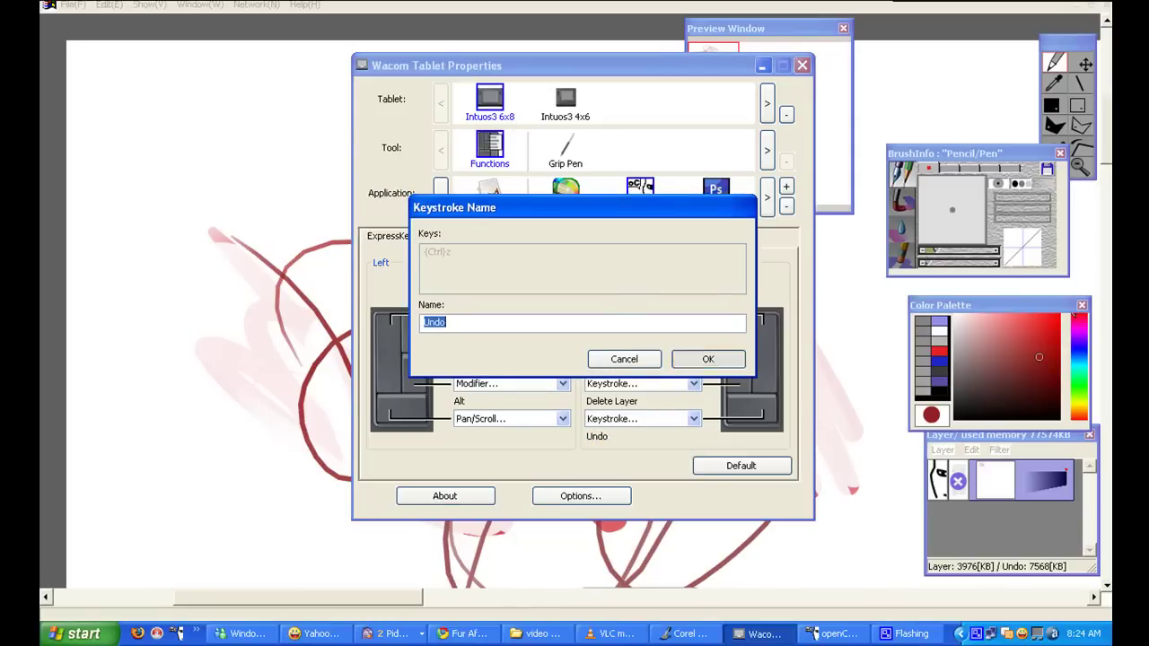
pyautogui.click(708, 359)
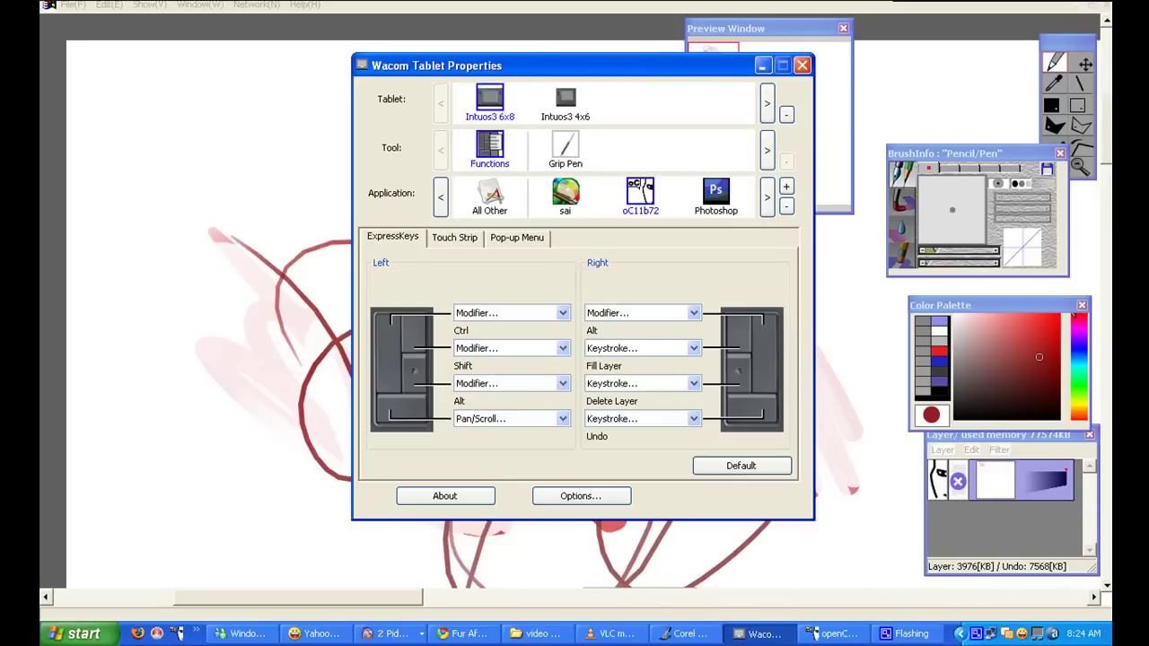
# - Rename the Grip Pen tool of the Intuos3 6x8 tablet as Grip Pen 6x8
pyautogui.doubleClick(566, 148)
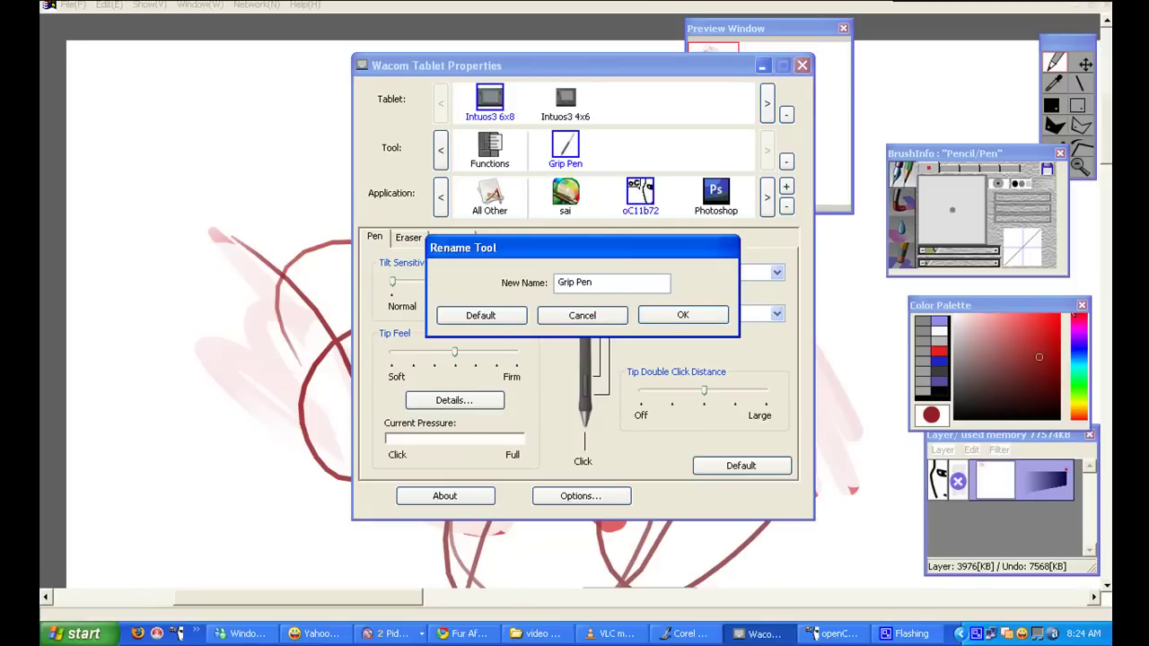
pyautogui.write('6x8')
pyautogui.press('Return')
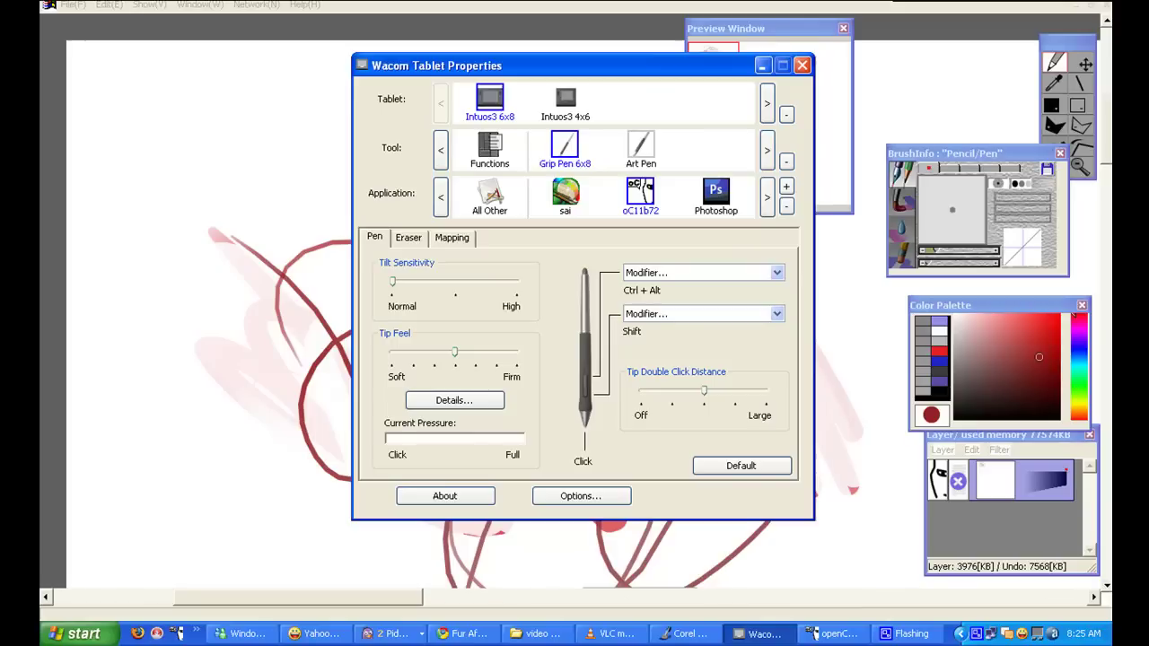
# - Show the Art Pen settings and rename the Grip Pen 2 tool as Grip Pen 4x6
pyautogui.click(641, 149)
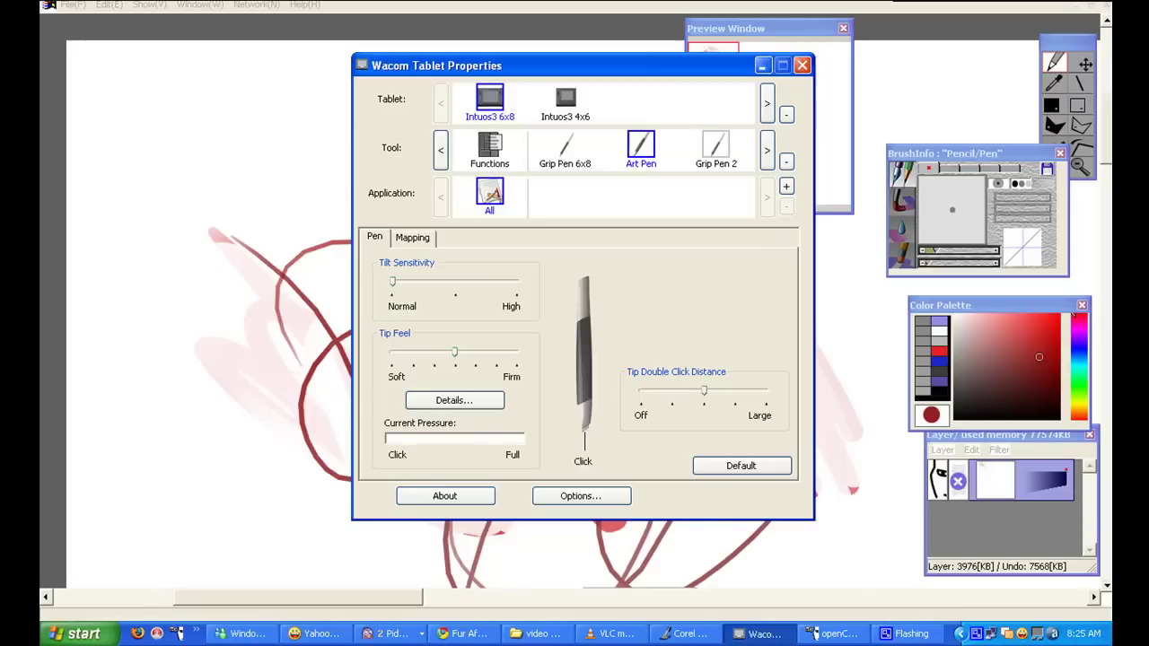
pyautogui.doubleClick(715, 146)
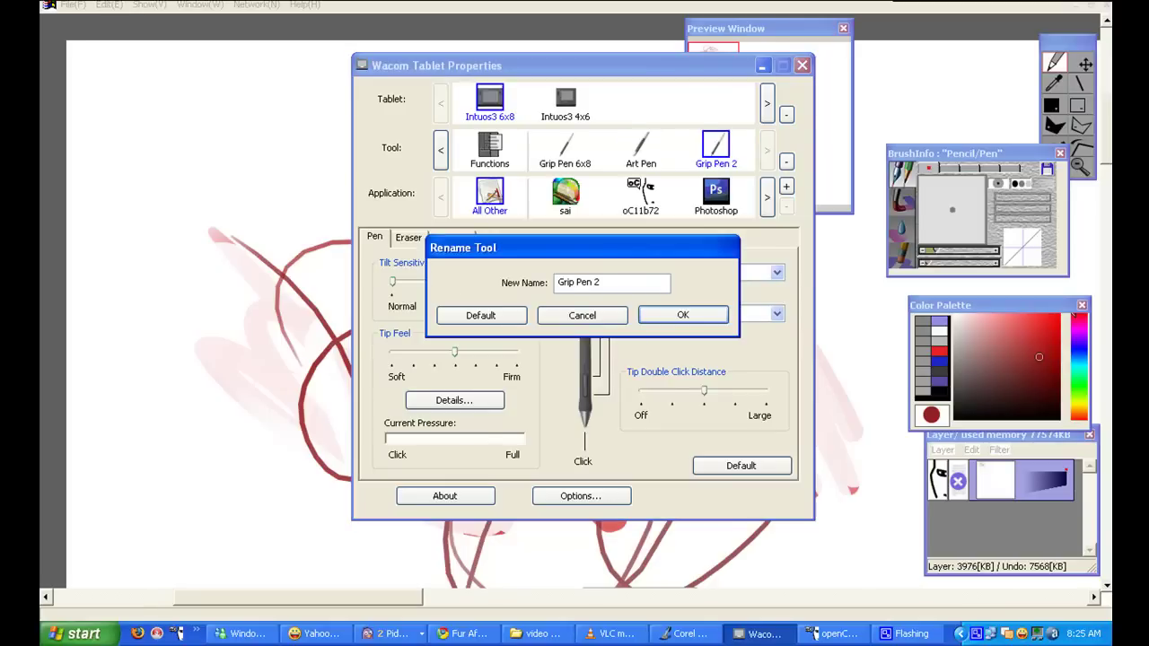
pyautogui.moveTo(602, 282); pyautogui.dragTo(593, 283)
pyautogui.write('4x')
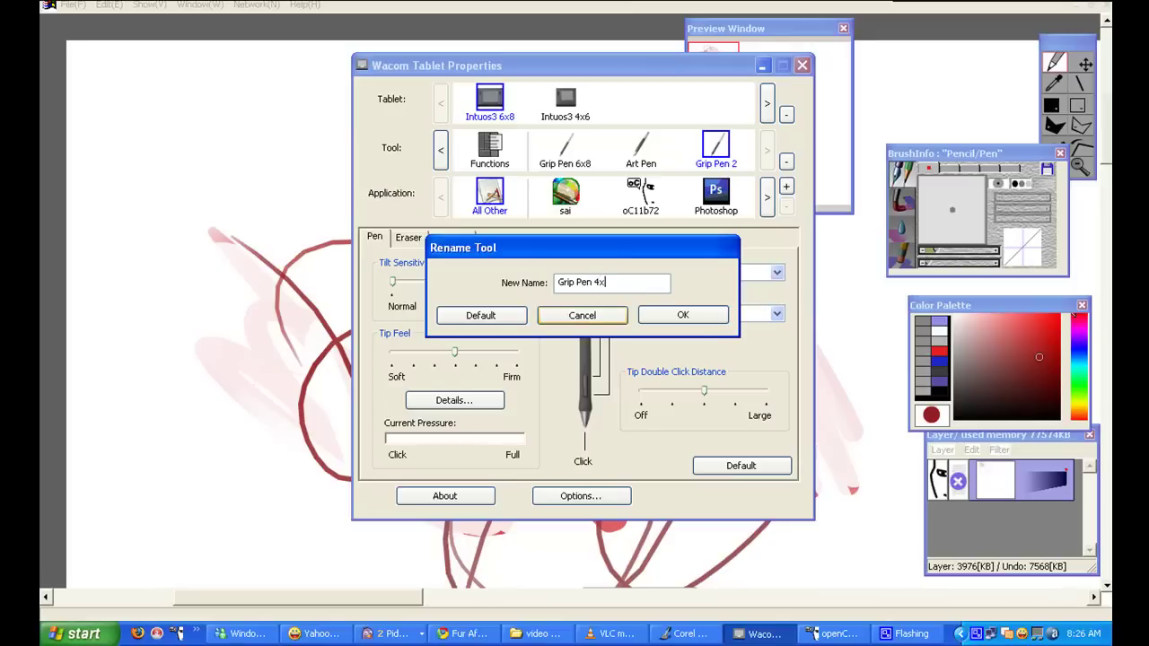
pyautogui.write('6')
pyautogui.press('Return')
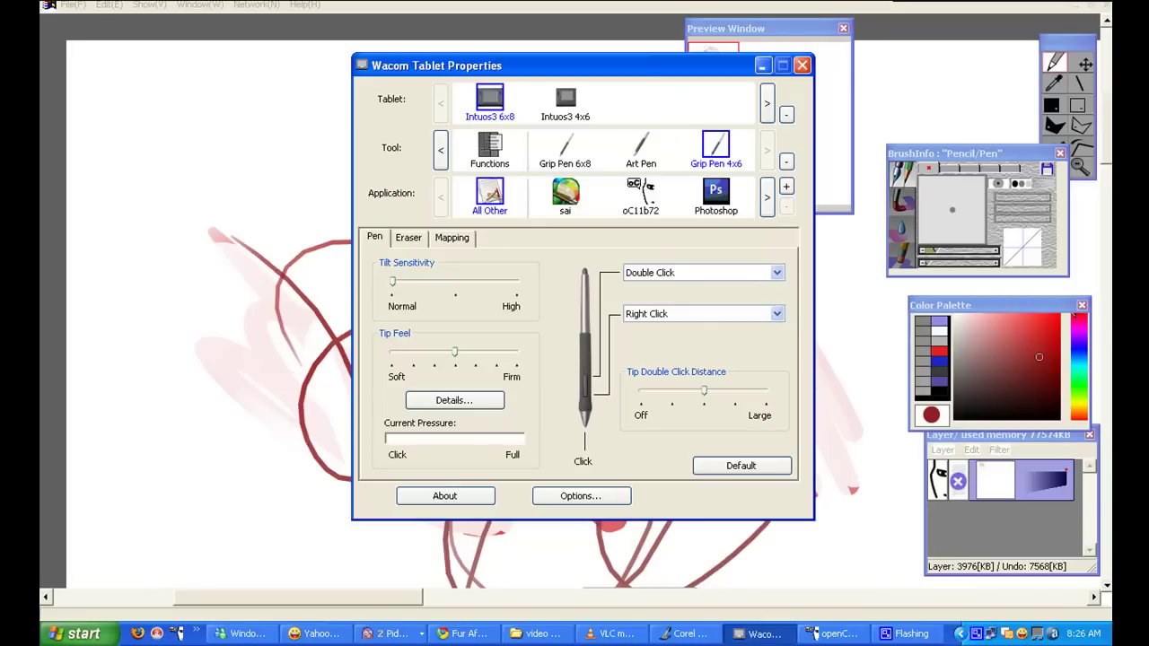
pyautogui.click(776, 313)
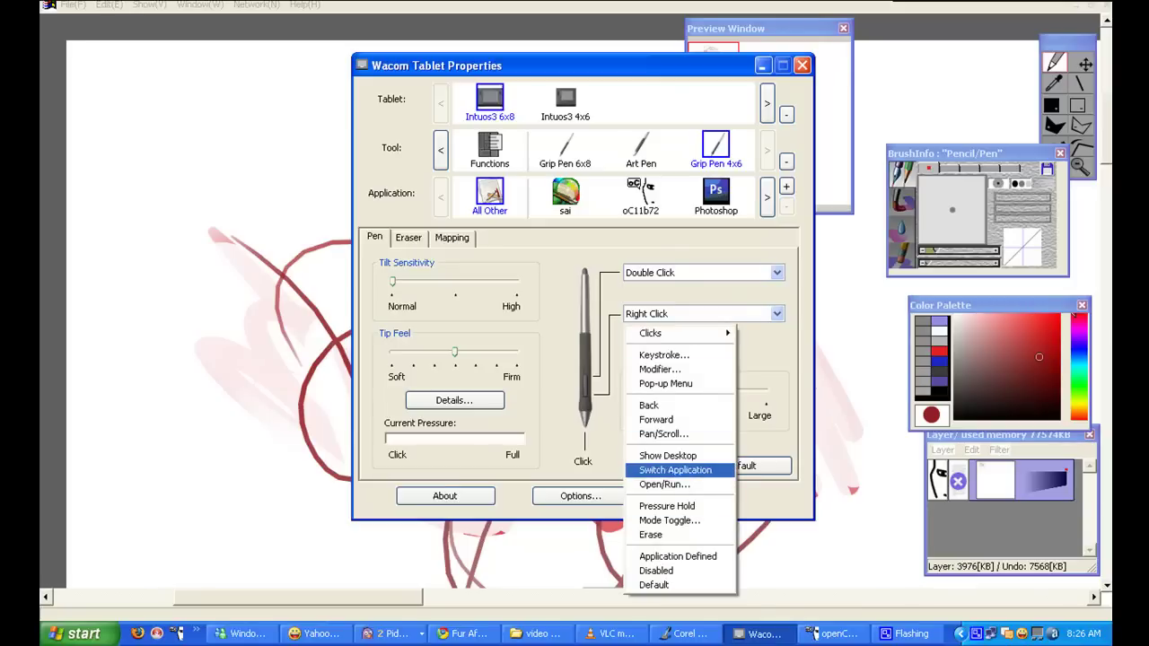
pyautogui.click(660, 369)
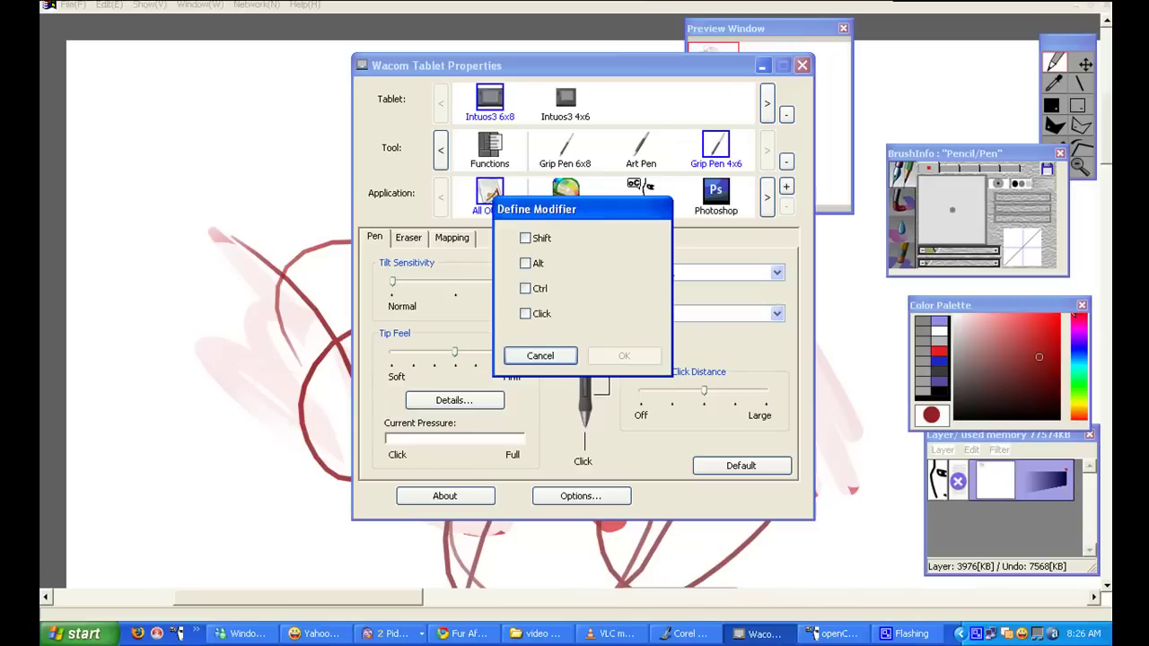
pyautogui.click(541, 356)
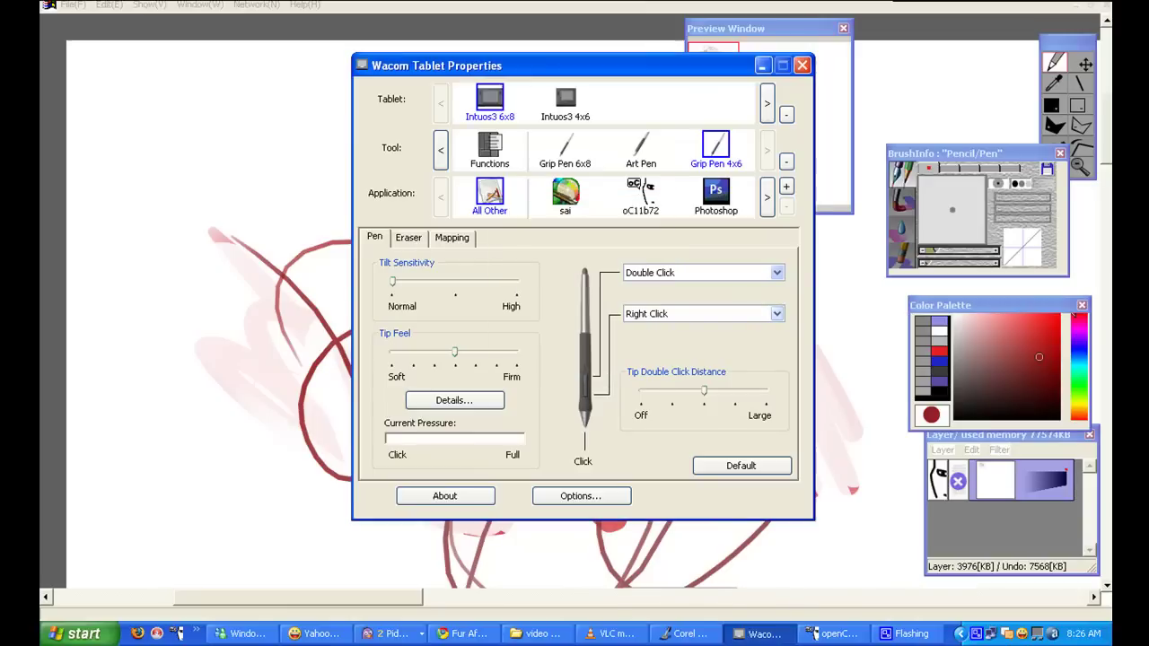
pyautogui.click(777, 272)
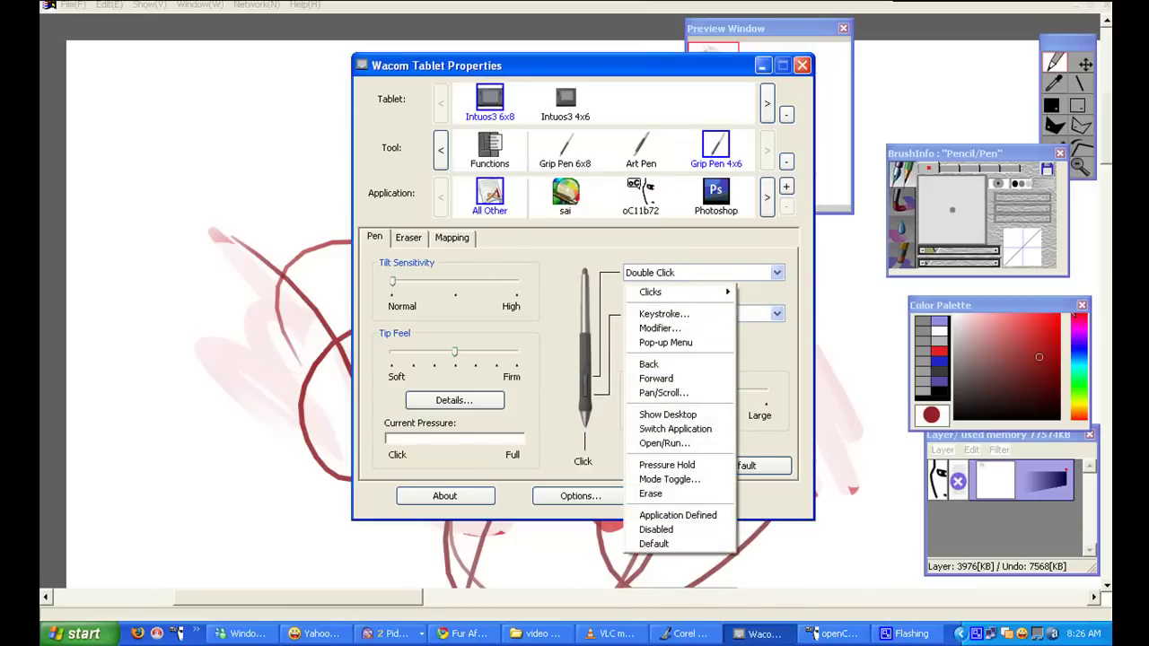
pyautogui.press('Escape')
# - Assign Pressure Hold to the lower side button of Grip Pen 4x6 for All Other applications and minimize the window
pyautogui.click(776, 313)
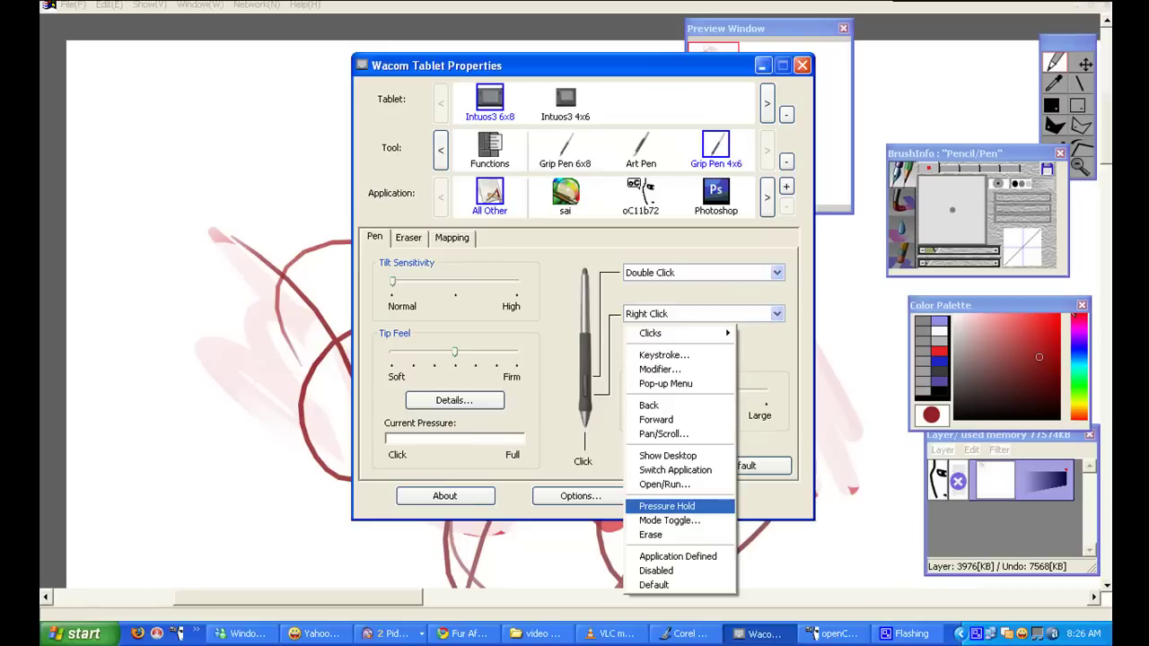
pyautogui.click(668, 506)
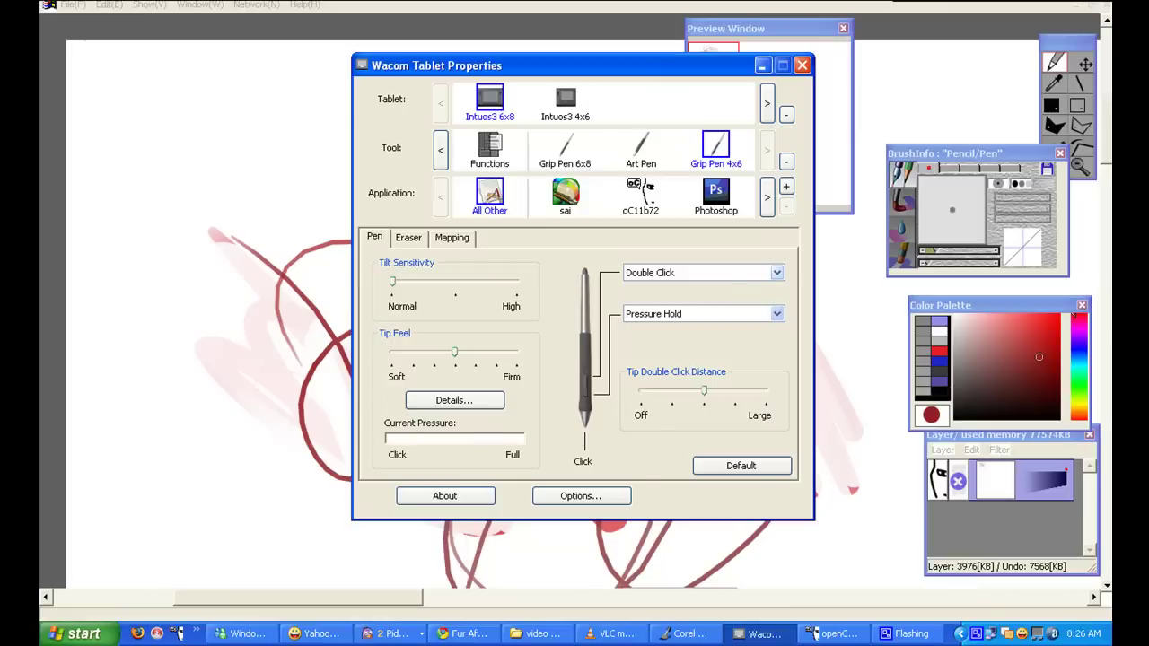
pyautogui.click(777, 273)
pyautogui.press('Escape')
pyautogui.click(763, 65)
# - Draw a winding bright red line down the left part of the canvas and sample a near-white colour at its end
pyautogui.click(1044, 329)
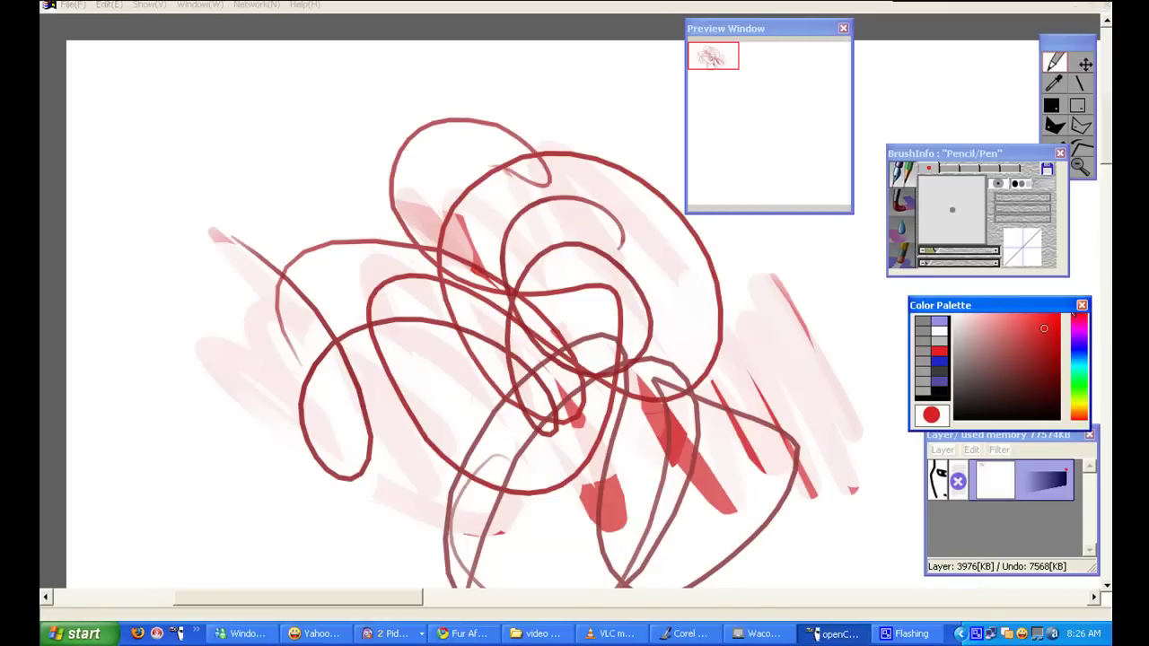
pyautogui.moveTo(272, 106)
pyautogui.mouseDown()
pyautogui.moveTo(275, 157)
pyautogui.moveTo(251, 200)
pyautogui.moveTo(333, 321)
pyautogui.moveTo(174, 439)
pyautogui.moveTo(220, 484)
pyautogui.mouseUp()
pyautogui.rightClick(221, 479)
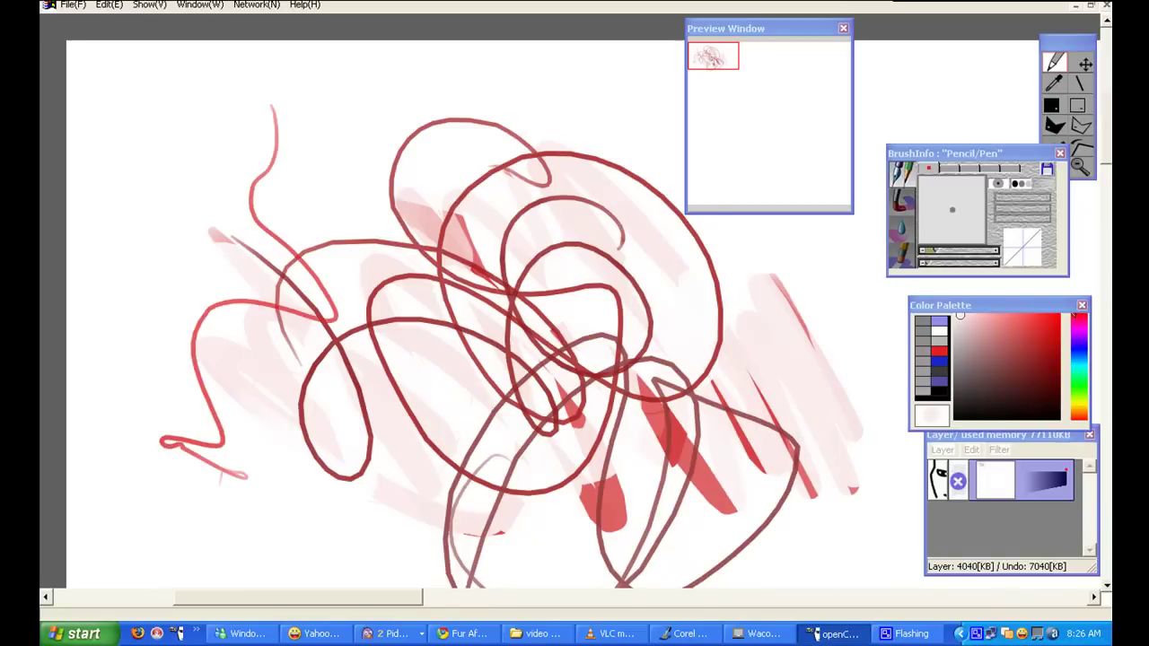
# - Select a bright red drawing colour and briefly bring up Wacom Tablet Properties to check the Grip Pen 4x6 button assignments
pyautogui.click(1106, 359)
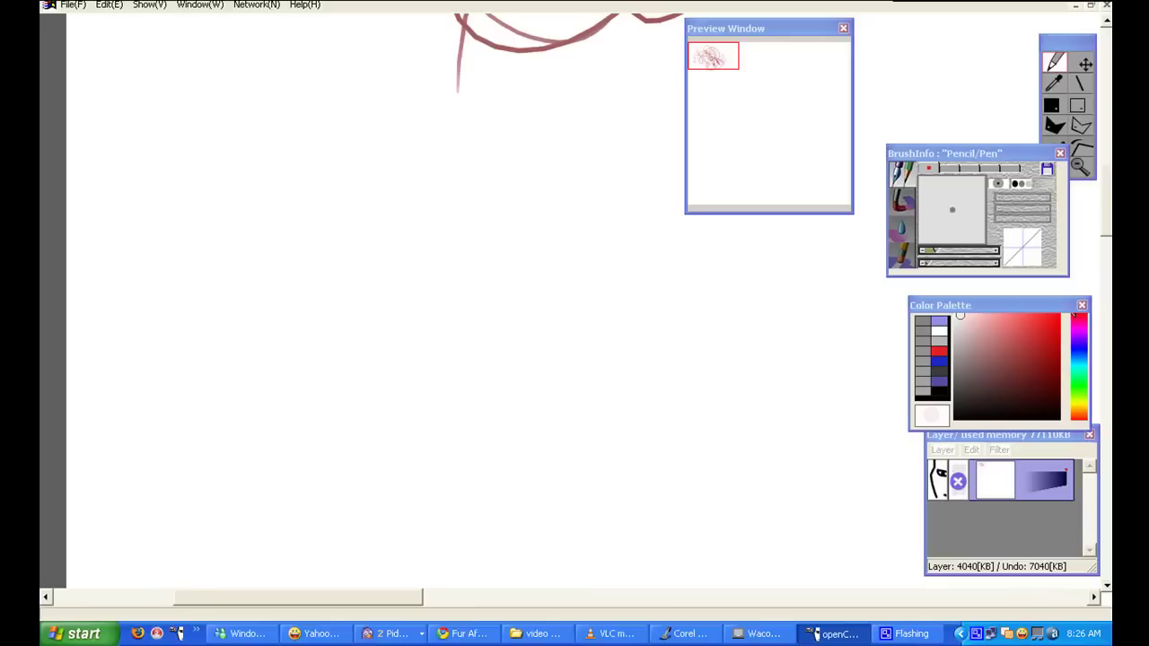
pyautogui.click(1050, 327)
pyautogui.click(723, 87)
pyautogui.scroll(10, 511, 346)
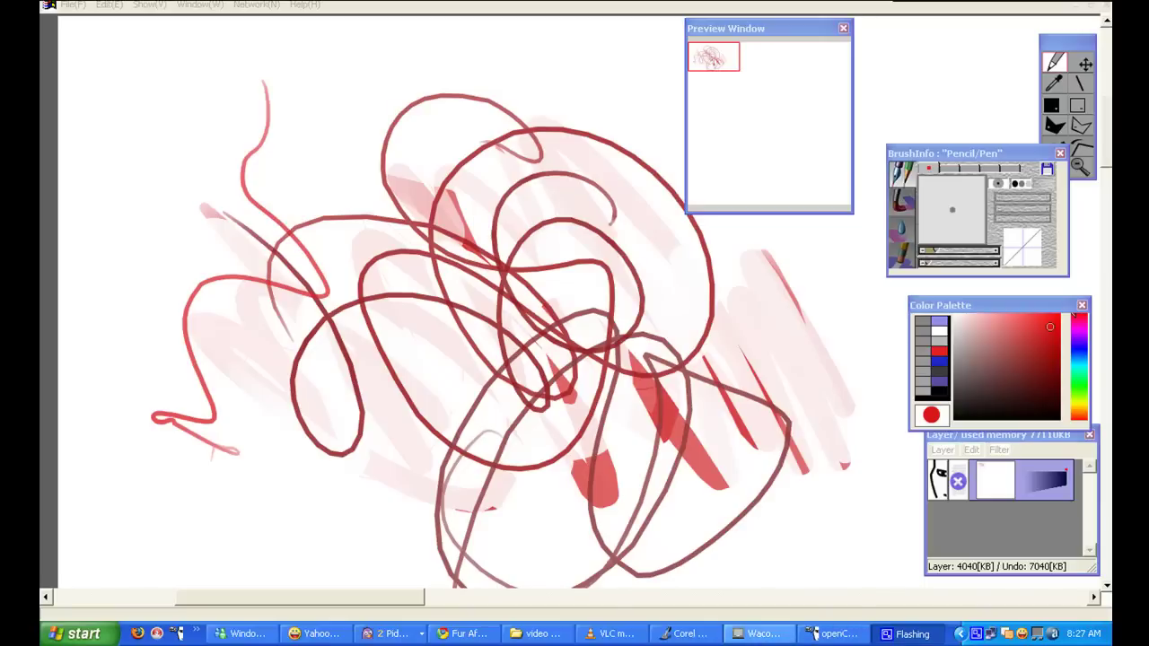
pyautogui.click(758, 633)
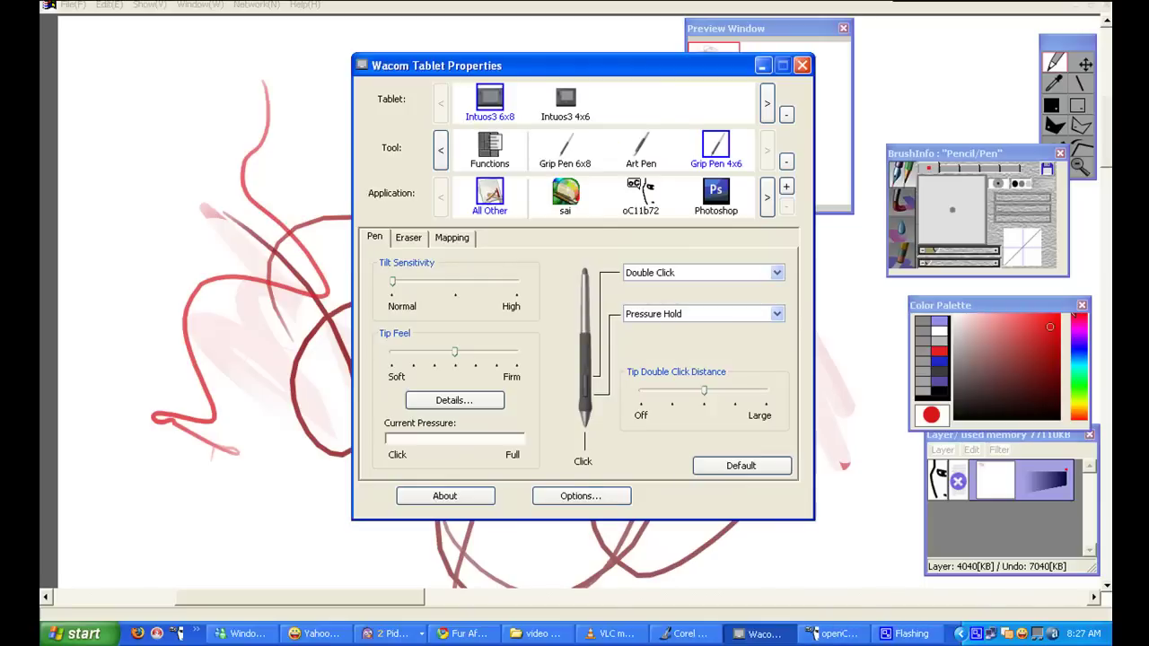
pyautogui.click(762, 66)
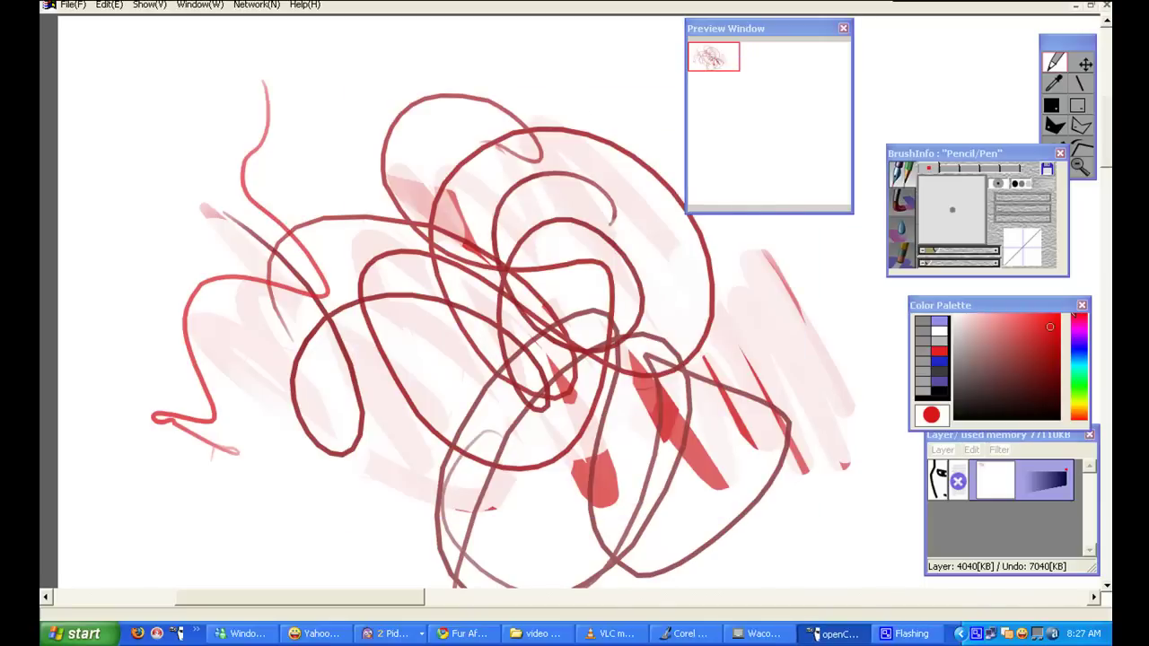
# - Set the brush width to 39 pixels and paint two thick red strokes down through the middle of the scribbles
pyautogui.moveTo(929, 263); pyautogui.dragTo(960, 263)
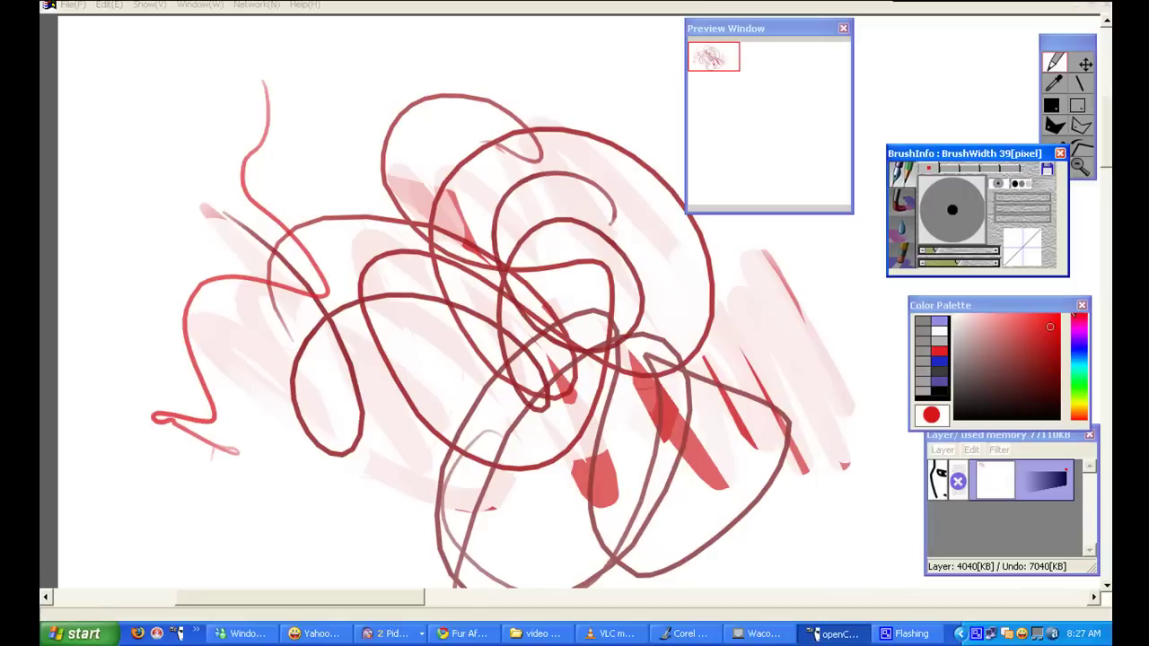
pyautogui.moveTo(480, 115)
pyautogui.mouseDown()
pyautogui.moveTo(498, 265)
pyautogui.moveTo(478, 303)
pyautogui.mouseUp()
pyautogui.moveTo(1041, 332)
pyautogui.mouseDown()
pyautogui.moveTo(1018, 323)
pyautogui.moveTo(1020, 349)
pyautogui.mouseUp()
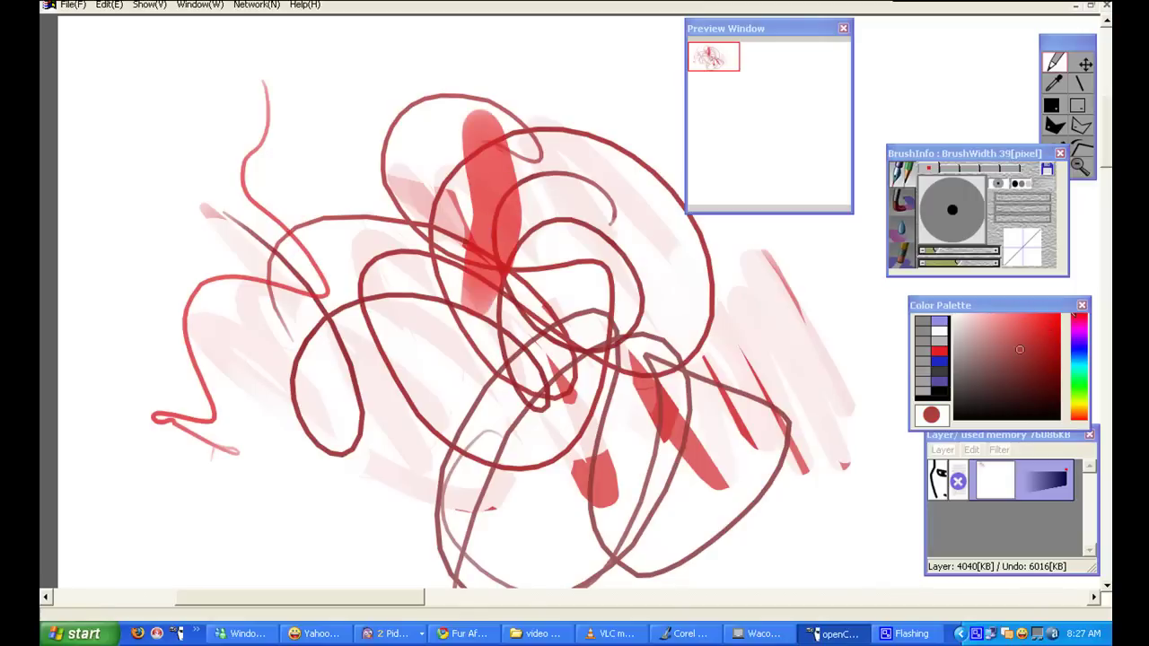
pyautogui.click(1047, 338)
pyautogui.moveTo(584, 90)
pyautogui.mouseDown()
pyautogui.moveTo(585, 153)
pyautogui.moveTo(513, 314)
pyautogui.moveTo(522, 386)
pyautogui.moveTo(476, 413)
pyautogui.mouseUp()
# - Choose white and paint over the red scribbles with broad strokes, fading them and covering the centre and lower part most fully
pyautogui.moveTo(1022, 332); pyautogui.dragTo(956, 315)
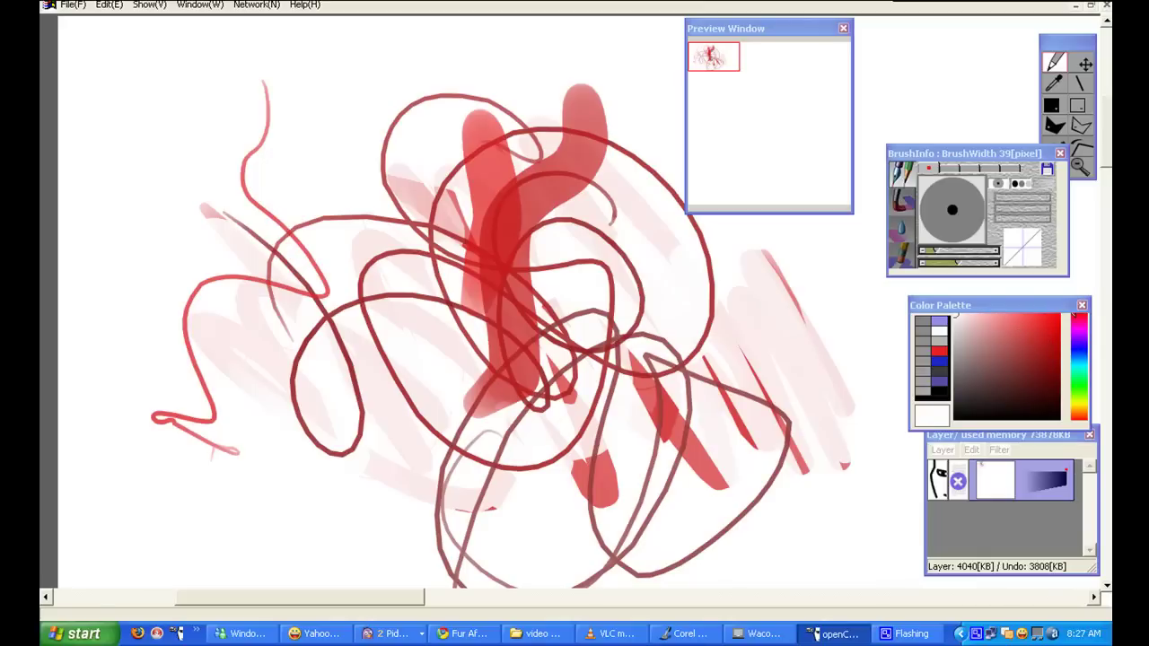
pyautogui.moveTo(588, 100)
pyautogui.mouseDown()
pyautogui.moveTo(646, 243)
pyautogui.moveTo(626, 345)
pyautogui.moveTo(529, 242)
pyautogui.moveTo(588, 444)
pyautogui.moveTo(431, 261)
pyautogui.moveTo(390, 309)
pyautogui.moveTo(364, 372)
pyautogui.moveTo(734, 519)
pyautogui.moveTo(731, 310)
pyautogui.moveTo(561, 144)
pyautogui.moveTo(260, 359)
pyautogui.moveTo(160, 414)
pyautogui.moveTo(260, 125)
pyautogui.moveTo(238, 225)
pyautogui.moveTo(382, 148)
pyautogui.mouseUp()
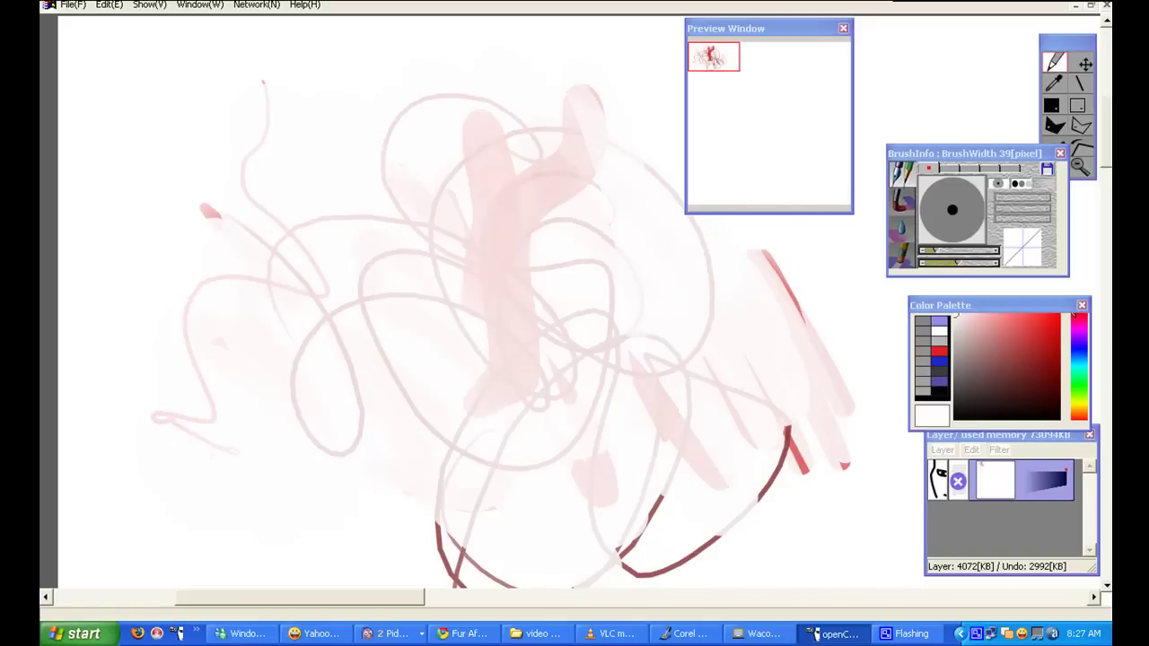
pyautogui.moveTo(543, 208)
pyautogui.mouseDown()
pyautogui.moveTo(588, 310)
pyautogui.moveTo(462, 220)
pyautogui.moveTo(507, 366)
pyautogui.mouseUp()
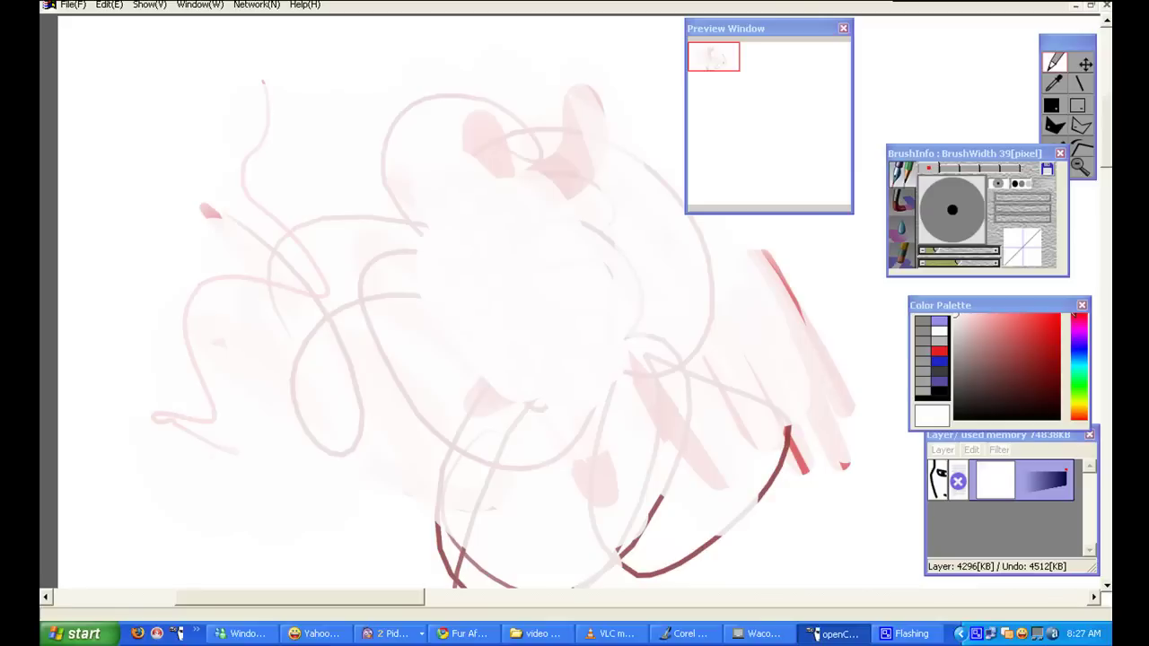
pyautogui.moveTo(498, 386)
pyautogui.mouseDown()
pyautogui.moveTo(483, 404)
pyautogui.moveTo(623, 484)
pyautogui.mouseUp()
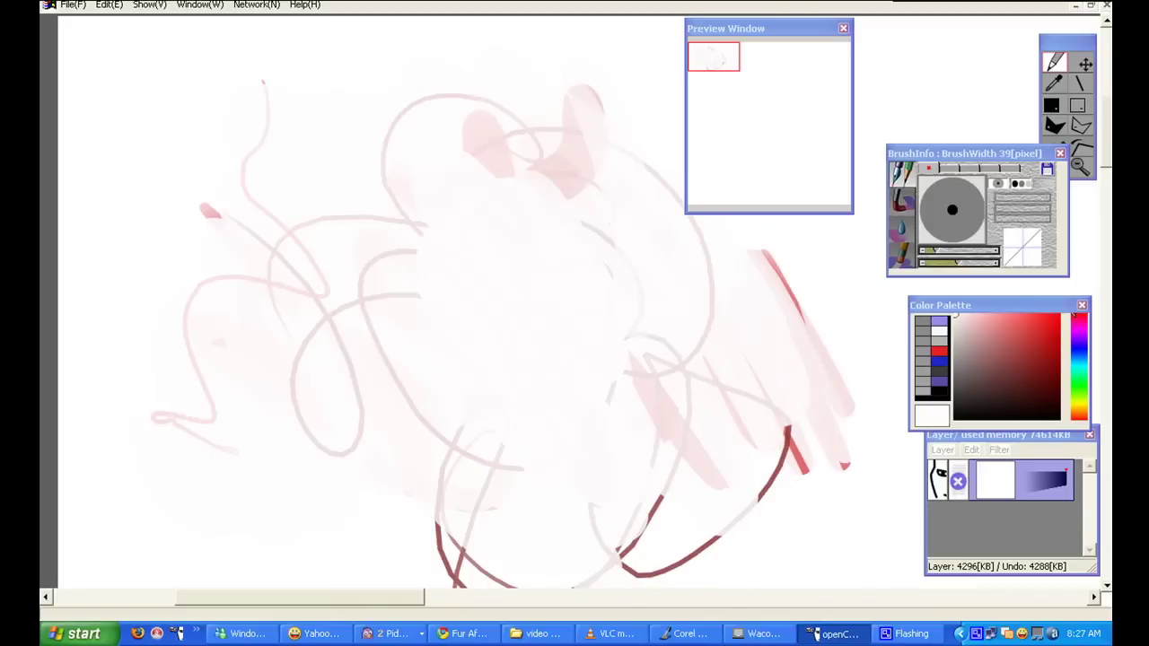
pyautogui.moveTo(480, 566)
pyautogui.mouseDown()
pyautogui.moveTo(498, 578)
pyautogui.moveTo(457, 512)
pyautogui.moveTo(458, 579)
pyautogui.mouseUp()
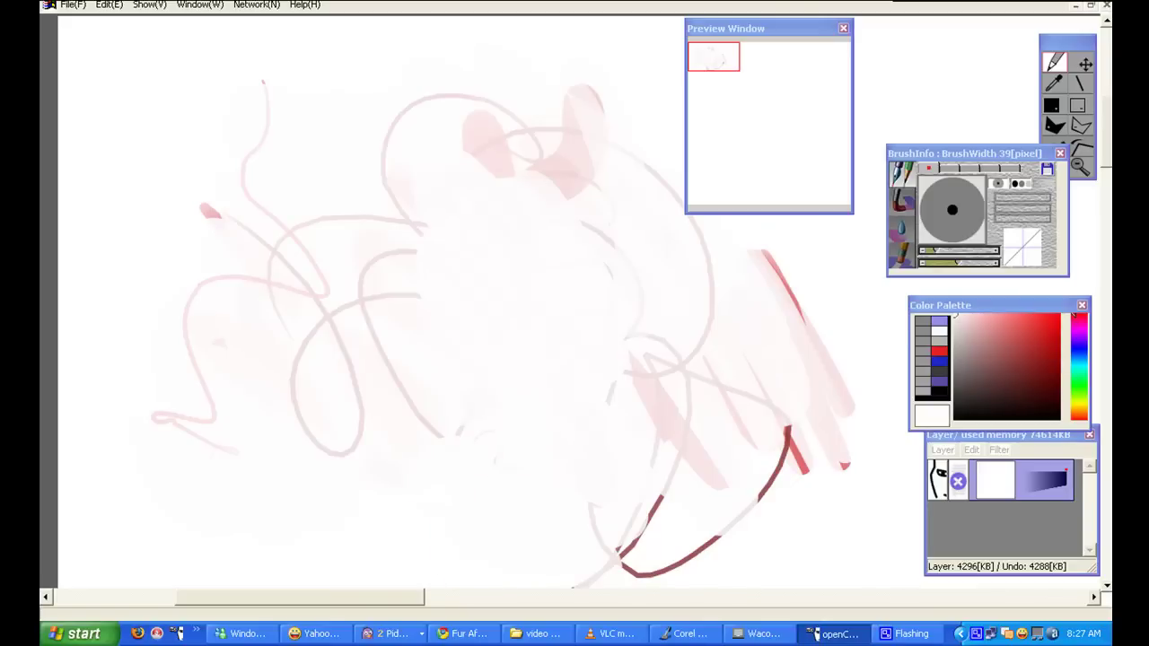
pyautogui.moveTo(620, 382); pyautogui.dragTo(691, 352)
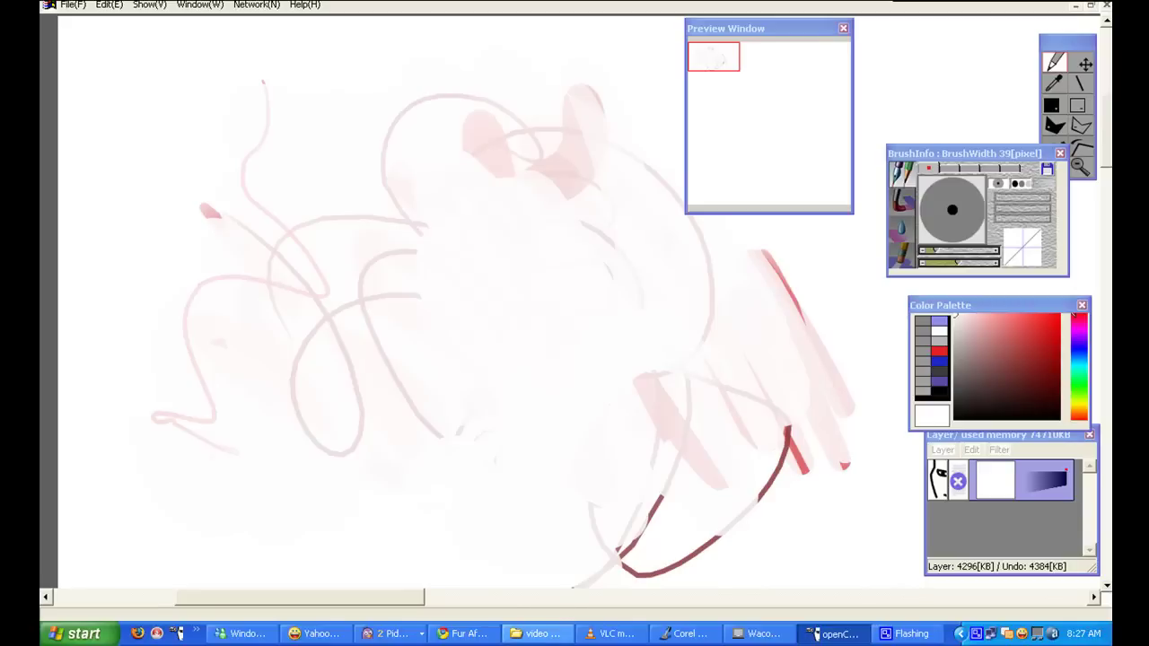